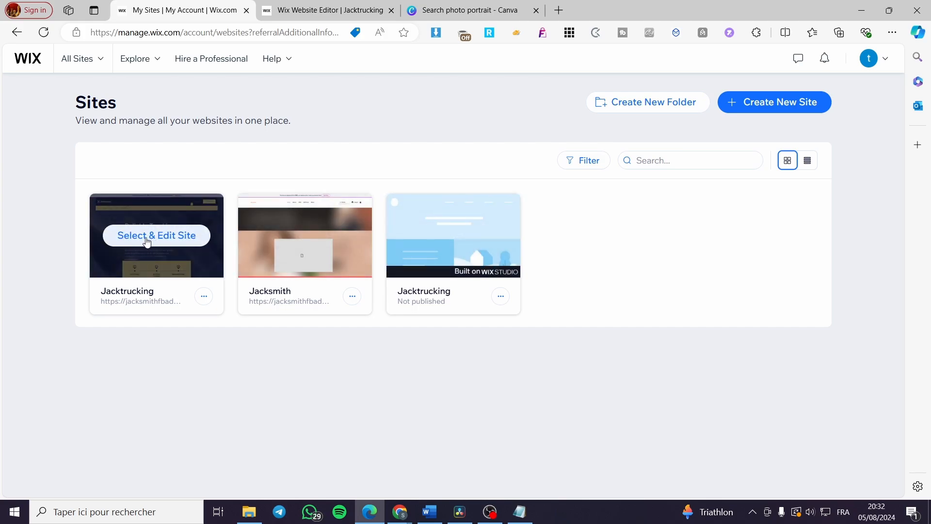
# Step: Open the published Jacktrucking site, switch to its Home page in the website editor and look over the sections
pyautogui.click(164, 239)
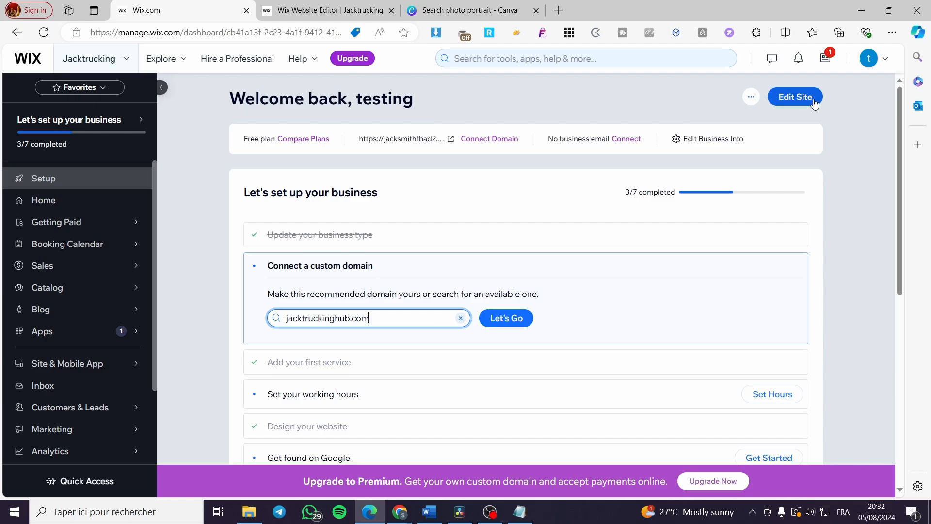
pyautogui.click(314, 4)
pyautogui.scroll(-10, 344, 278)
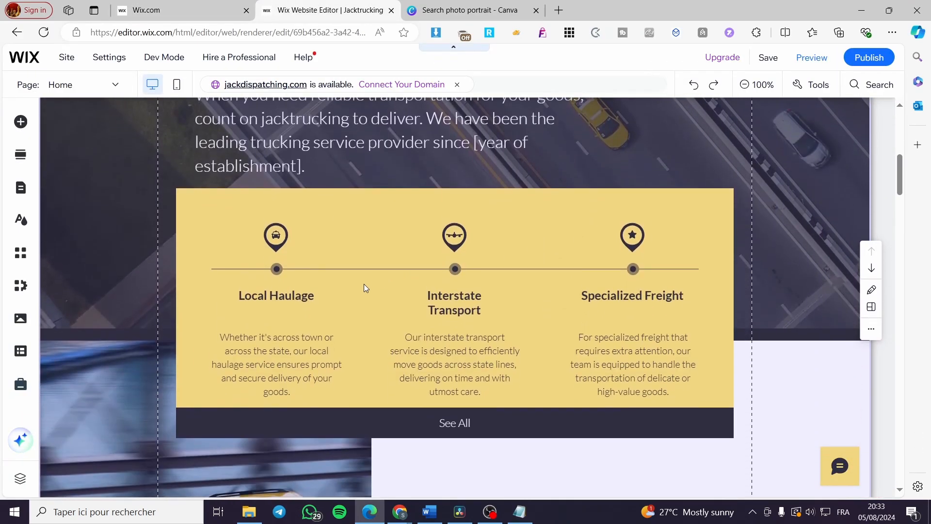
pyautogui.scroll(-7, 757, 353)
pyautogui.moveTo(900, 221); pyautogui.dragTo(898, 89)
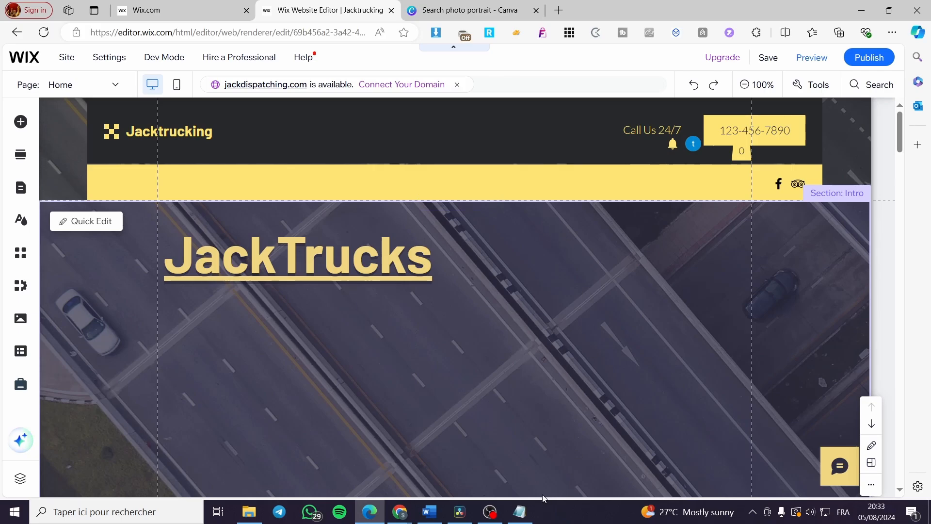
# Step: Review the two marquee snippets in the Shopify code text file, including the font-family value Garamond, and minimize the file
pyautogui.click(520, 512)
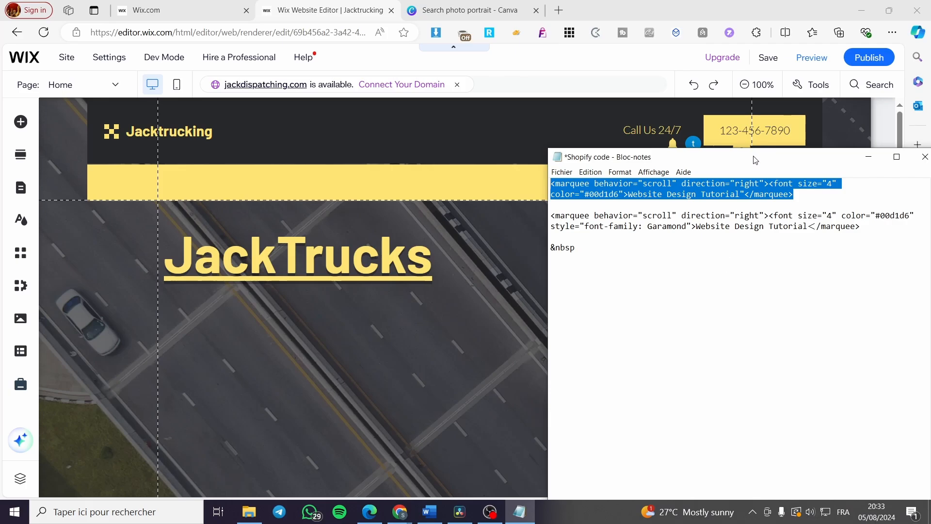
pyautogui.click(729, 227)
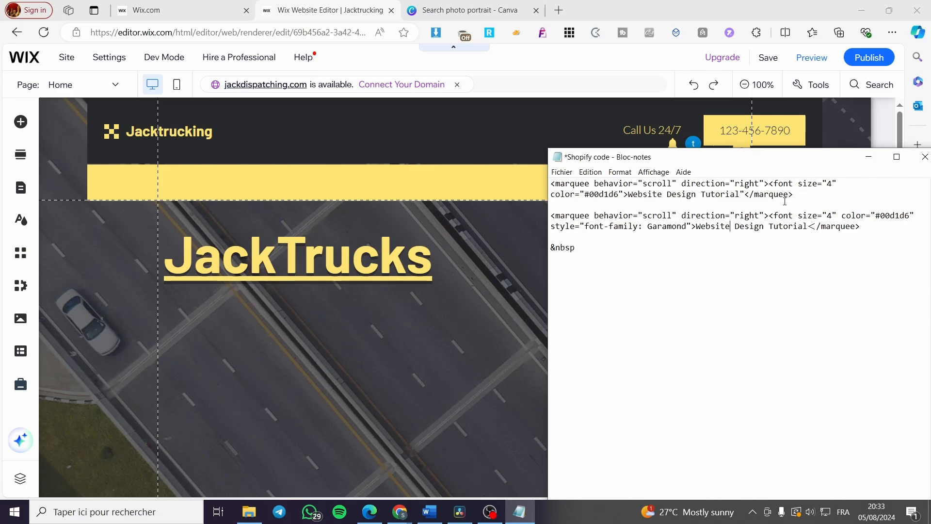
pyautogui.moveTo(793, 195); pyautogui.dragTo(552, 184)
pyautogui.click(618, 231)
pyautogui.moveTo(686, 227); pyautogui.dragTo(649, 226)
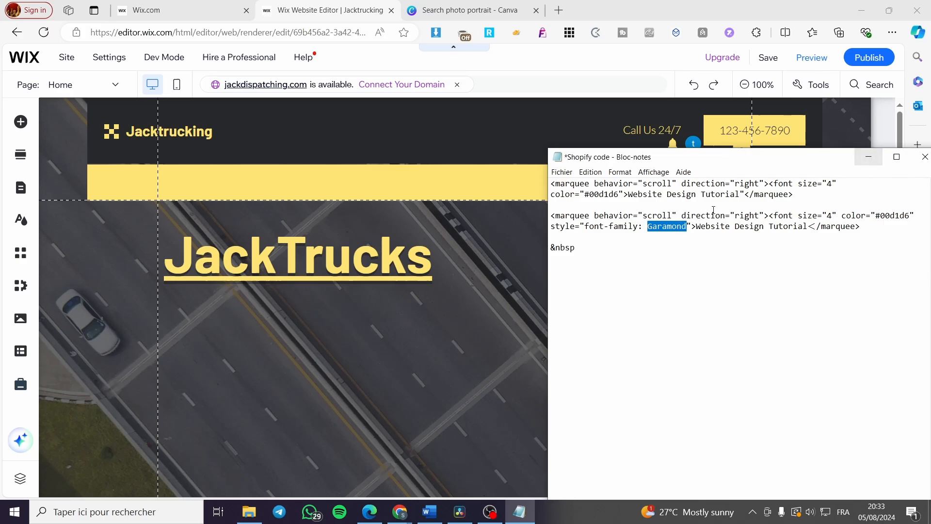
pyautogui.click(868, 157)
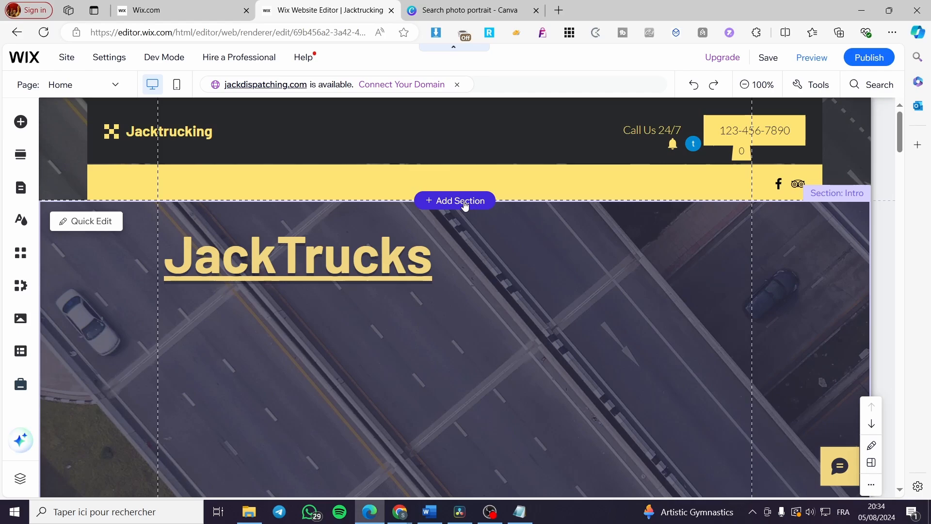
# Step: Add a blank section between the header and the JackTrucks intro and set its background color to white #FFFFFF
pyautogui.click(471, 206)
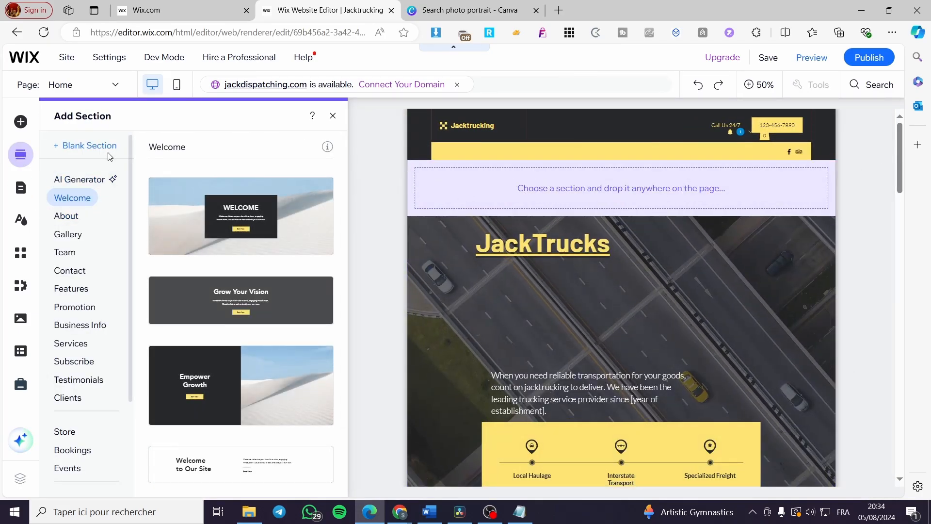
pyautogui.click(77, 152)
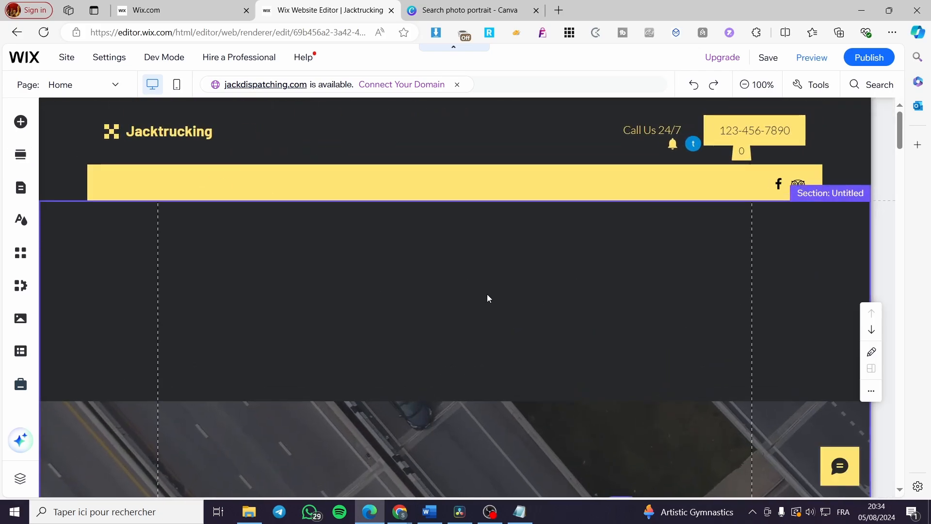
pyautogui.moveTo(484, 293)
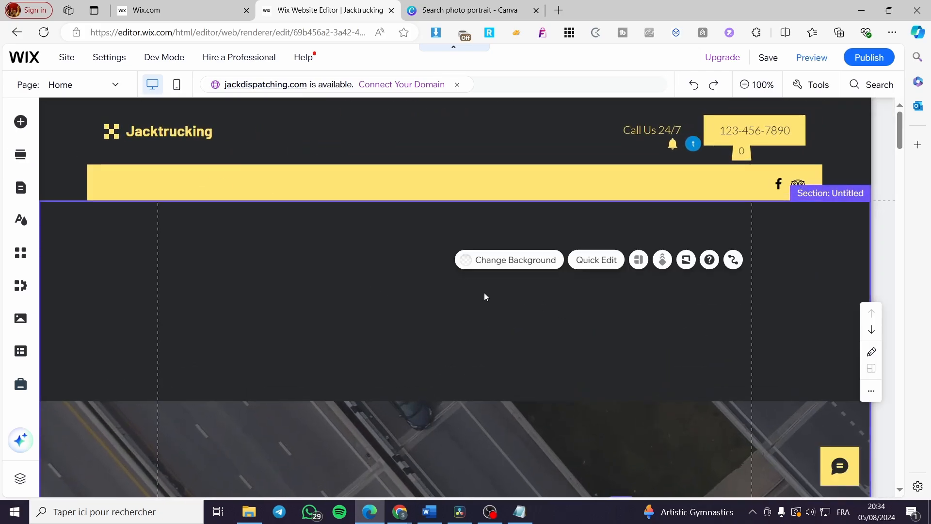
pyautogui.click(523, 266)
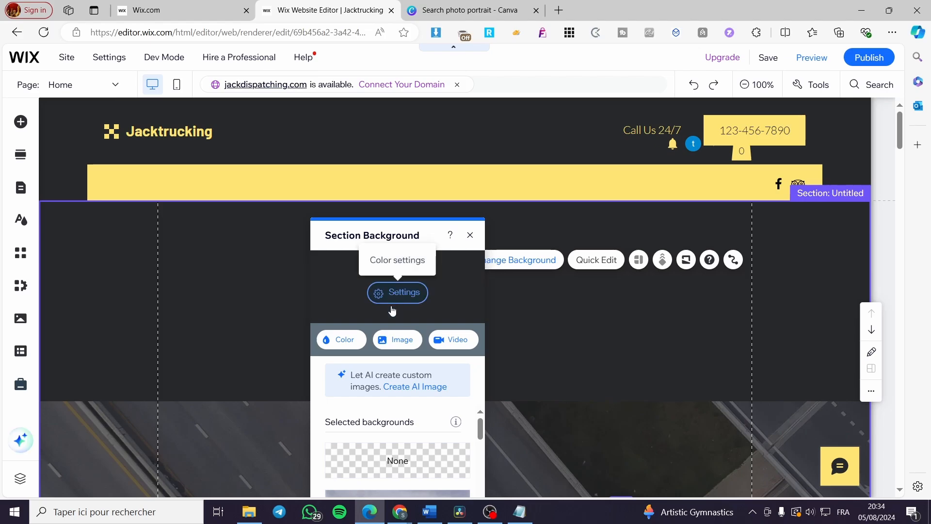
pyautogui.click(353, 344)
pyautogui.click(467, 311)
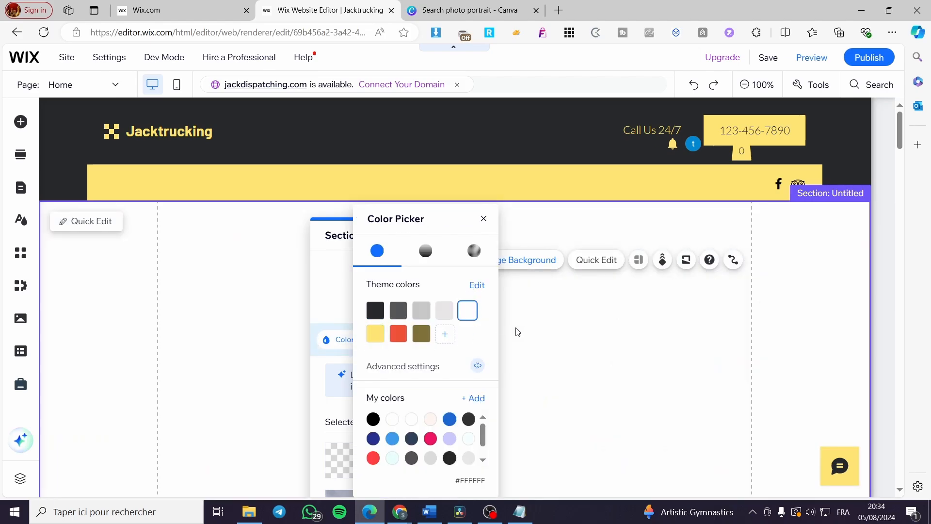
pyautogui.click(483, 219)
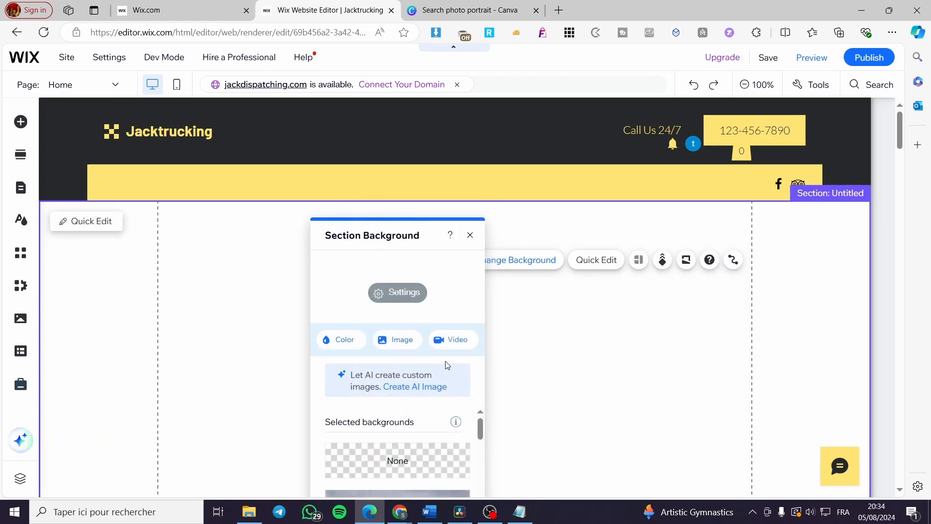
pyautogui.click(467, 235)
# Step: Reduce the height of the new white section to a thin strip beneath the header
pyautogui.scroll(-5, 507, 335)
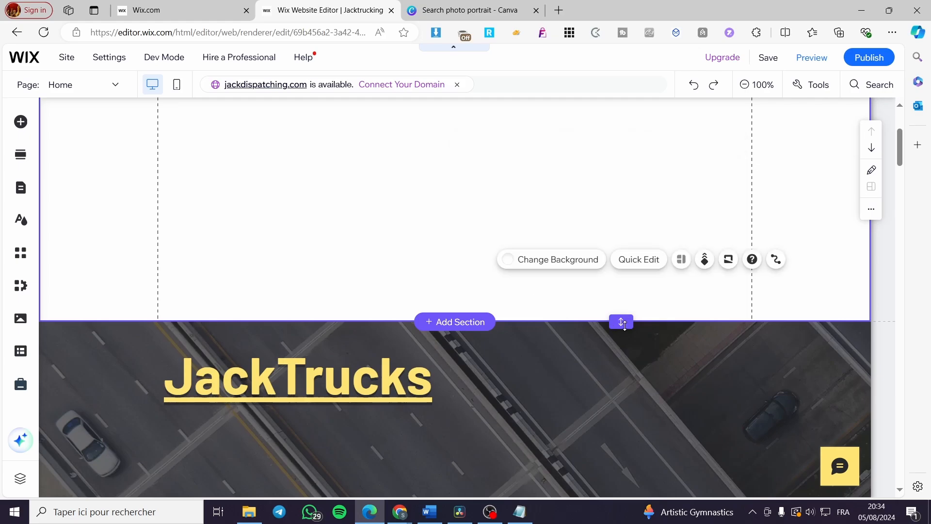
pyautogui.scroll(-2, 615, 264)
pyautogui.scroll(4, 572, 283)
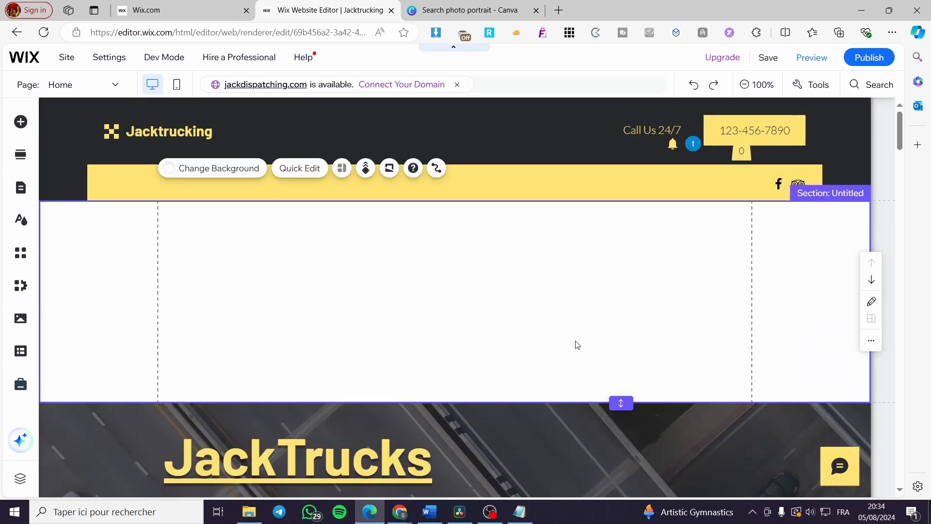
pyautogui.moveTo(619, 400); pyautogui.dragTo(584, 244)
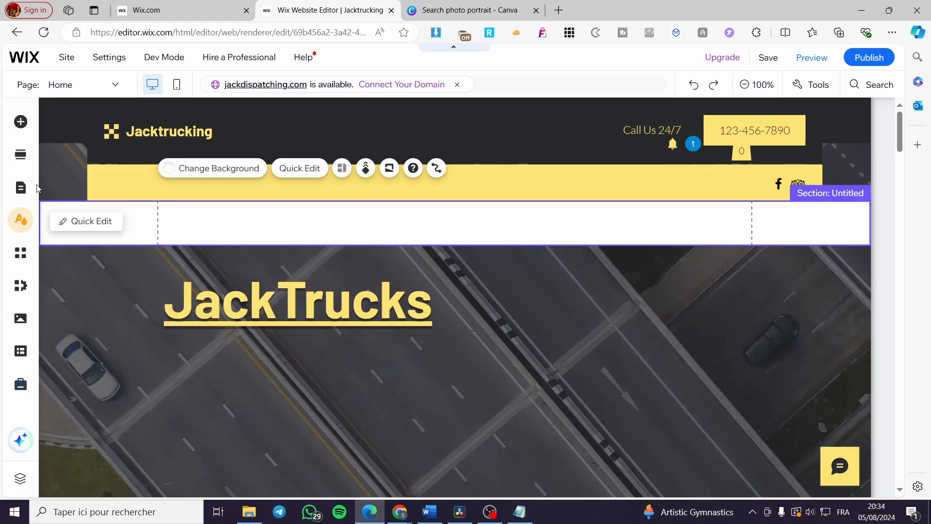
# Step: Add an Embed HTML element from the Embed Code category to the new white section
pyautogui.click(18, 124)
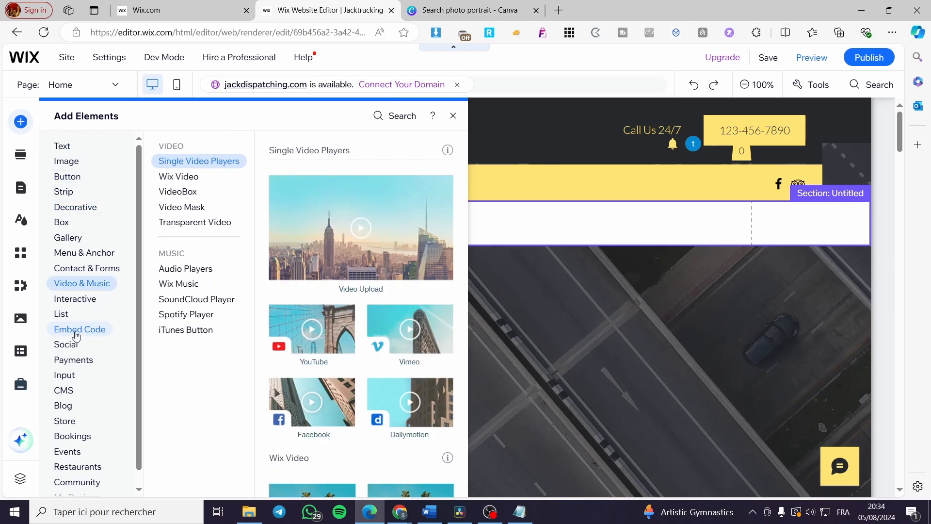
pyautogui.moveTo(74, 331)
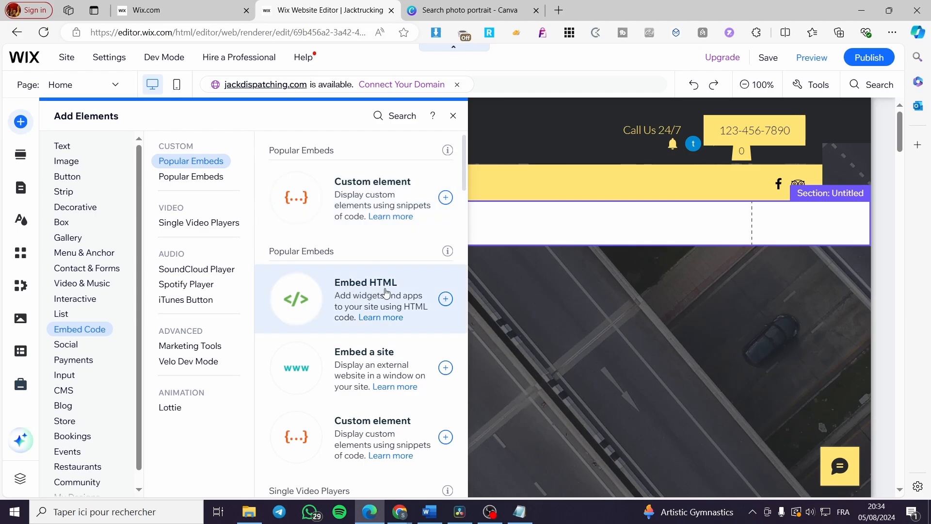
pyautogui.click(446, 300)
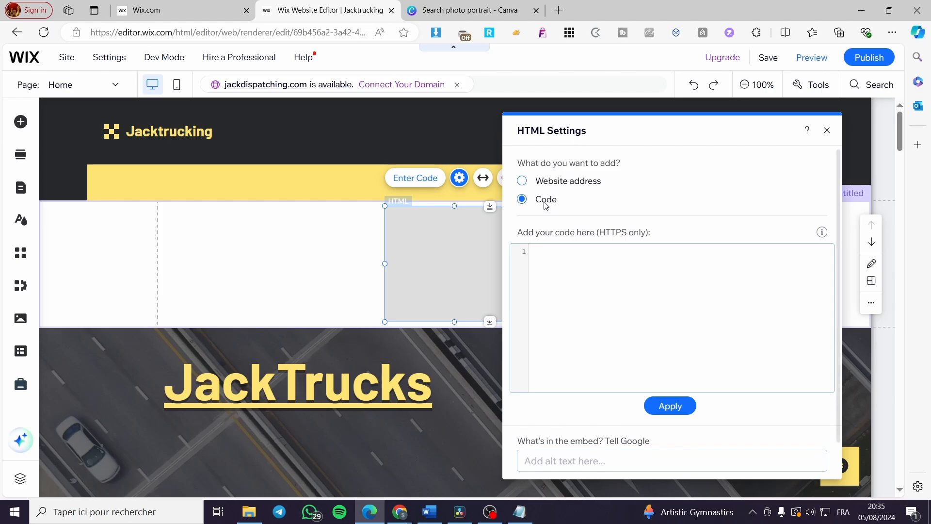
# Step: Copy the first marquee snippet, the one without a font-family, from the Shopify code text file
pyautogui.click(519, 516)
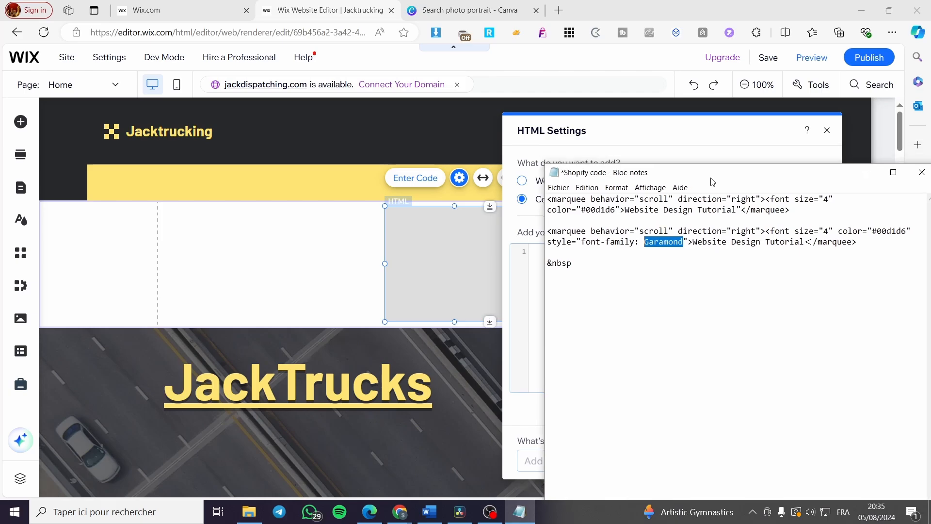
pyautogui.click(790, 208)
pyautogui.moveTo(595, 205); pyautogui.dragTo(539, 199)
pyautogui.hotkey('ctrl', 'c')
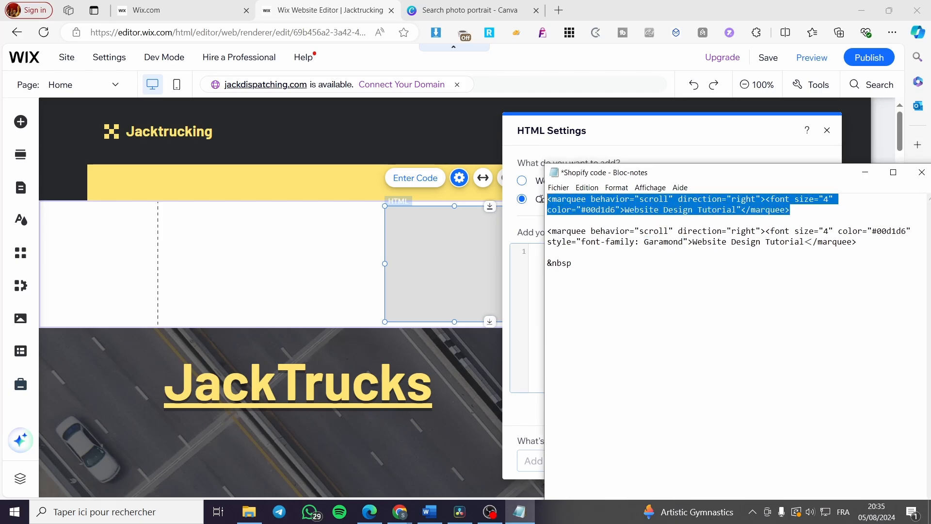
pyautogui.rightClick(560, 202)
pyautogui.click(602, 236)
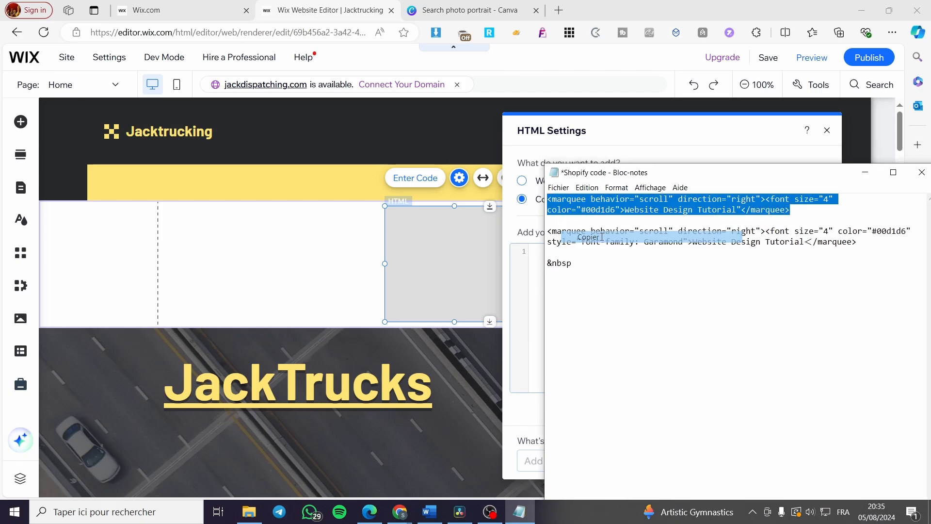
# Step: Paste the "Website Design Tutorial" marquee code into the HTML element and update it
pyautogui.click(531, 284)
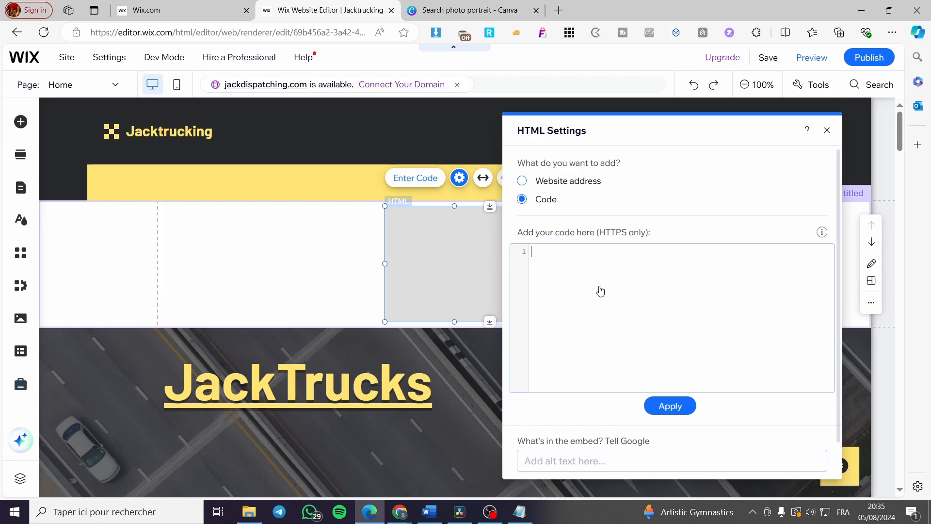
pyautogui.hotkey('ctrl', 'v')
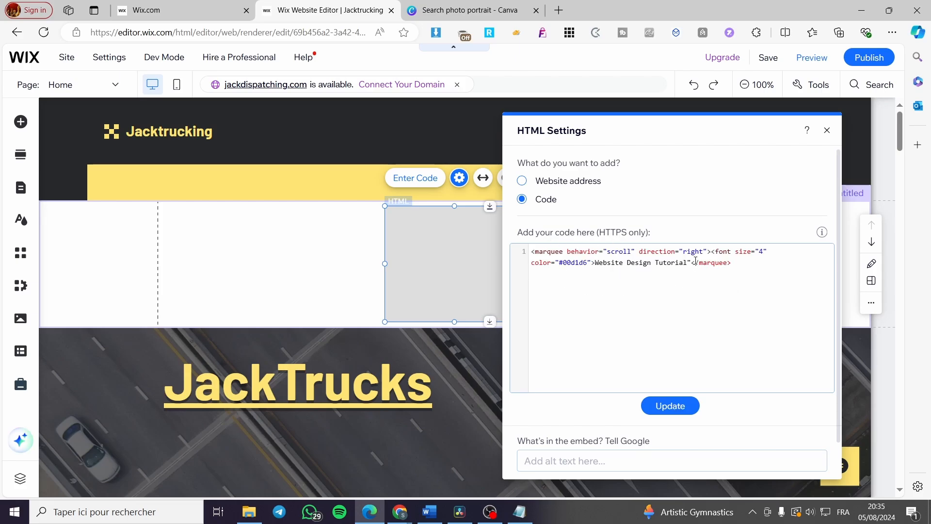
pyautogui.click(692, 263)
pyautogui.press('BackSpace')
pyautogui.click(672, 408)
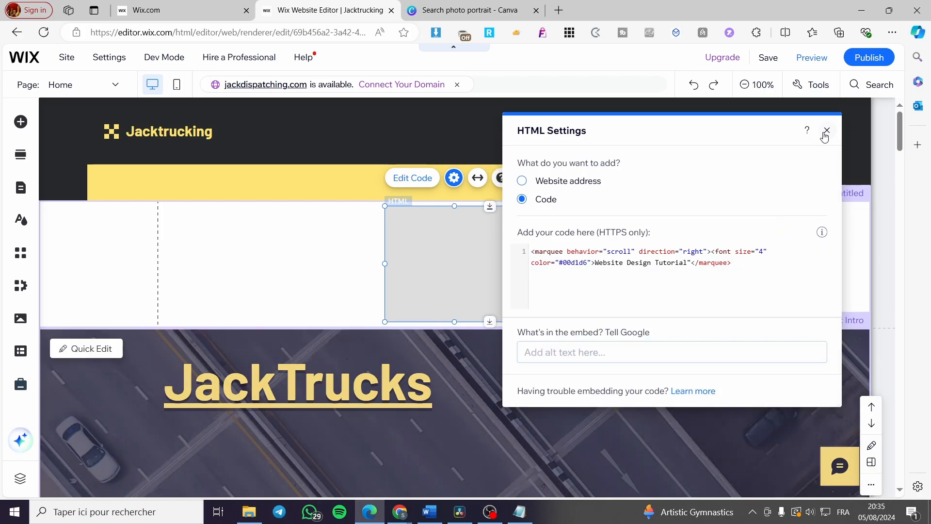
# Step: Move the HTML element slightly left, close its settings and shrink its height to fit the single scrolling text line
pyautogui.moveTo(450, 260)
pyautogui.mouseDown()
pyautogui.moveTo(432, 260)
pyautogui.moveTo(466, 255)
pyautogui.mouseUp()
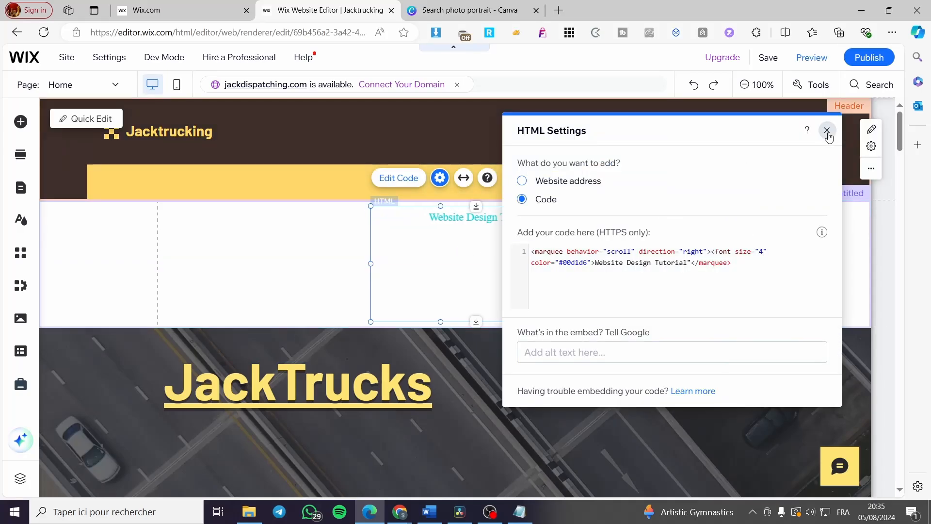
pyautogui.click(826, 131)
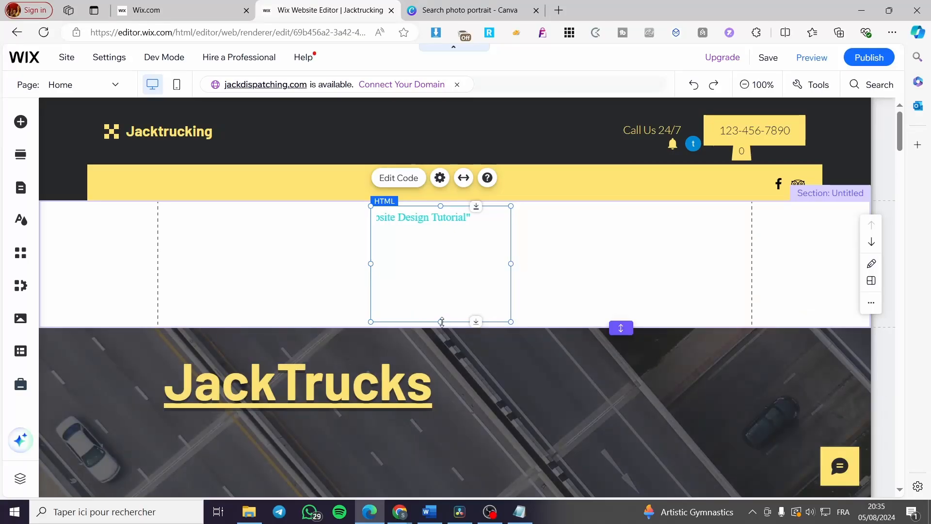
pyautogui.moveTo(442, 322); pyautogui.dragTo(441, 237)
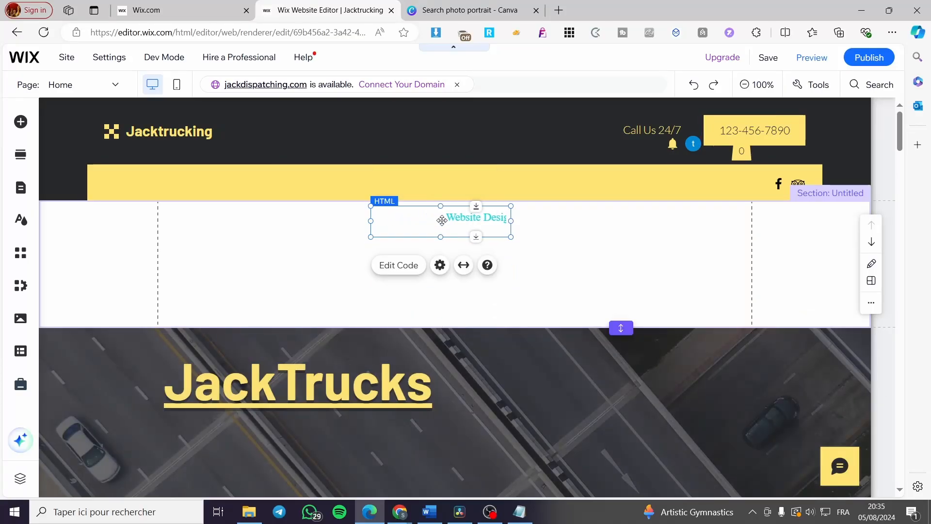
# Step: Reopen the marquee code for editing, then switch to Canva and open the Blue Modern Cute Polaroid Summer Travel template for customizing
pyautogui.click(409, 267)
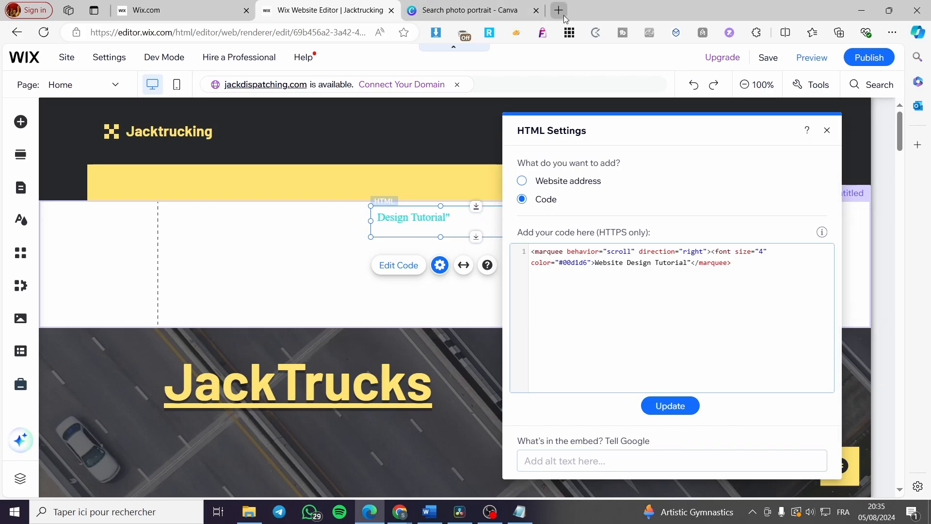
pyautogui.click(497, 11)
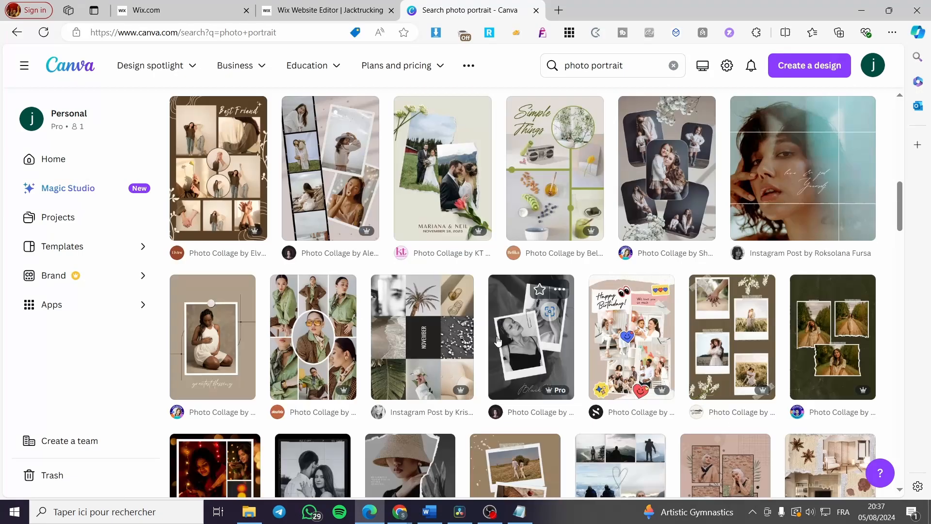
pyautogui.scroll(-7, 496, 339)
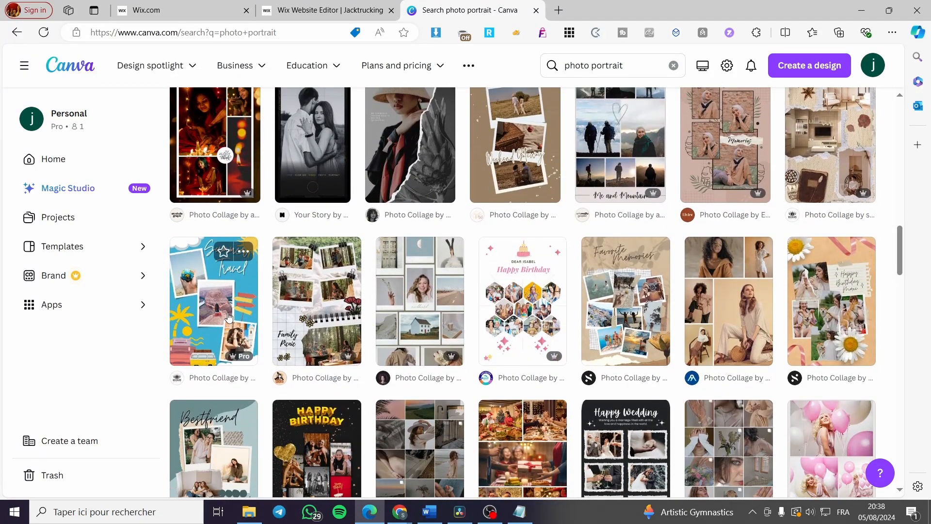
pyautogui.click(247, 262)
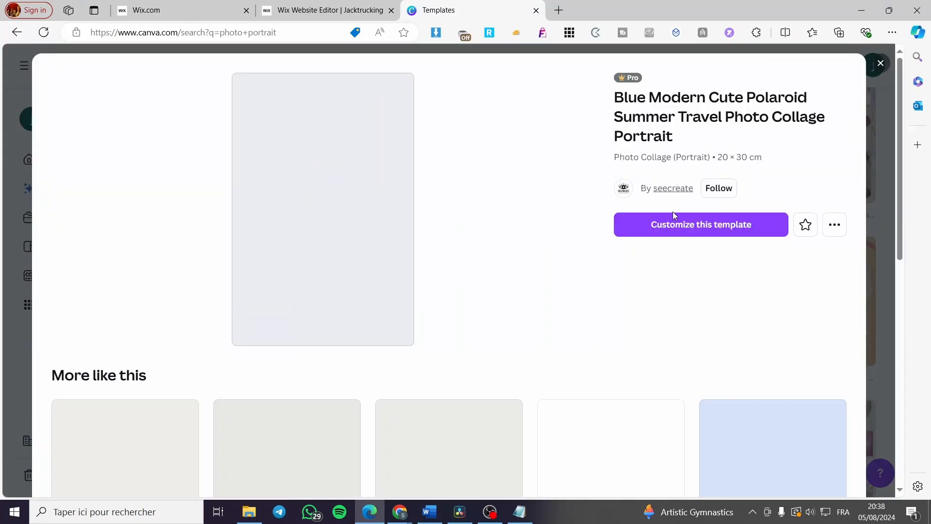
pyautogui.click(692, 225)
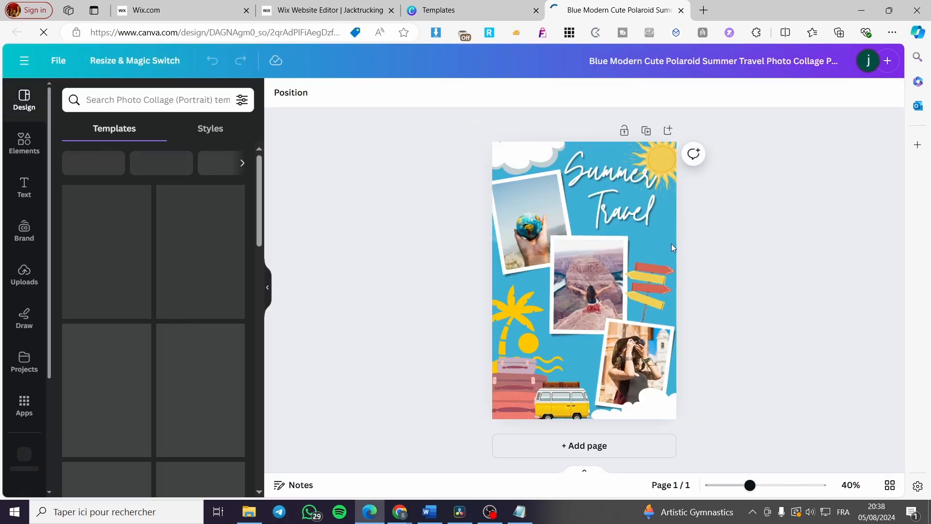
# Step: Select the travel template's blue background and open its color for viewing the hex code
pyautogui.click(671, 243)
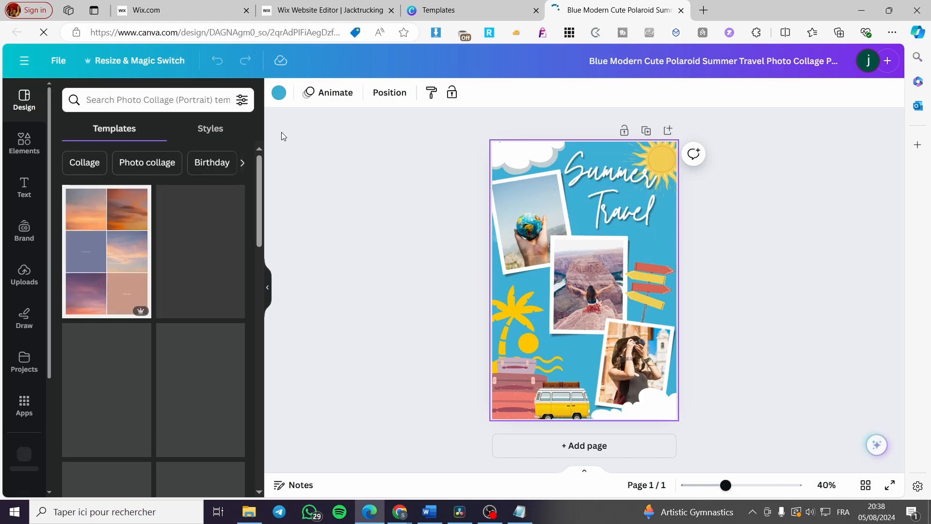
pyautogui.click(283, 94)
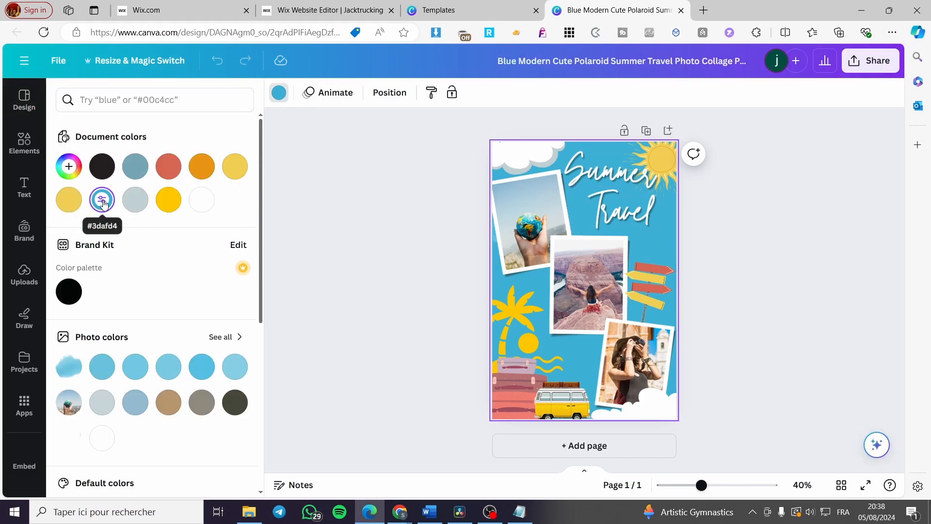
pyautogui.click(102, 201)
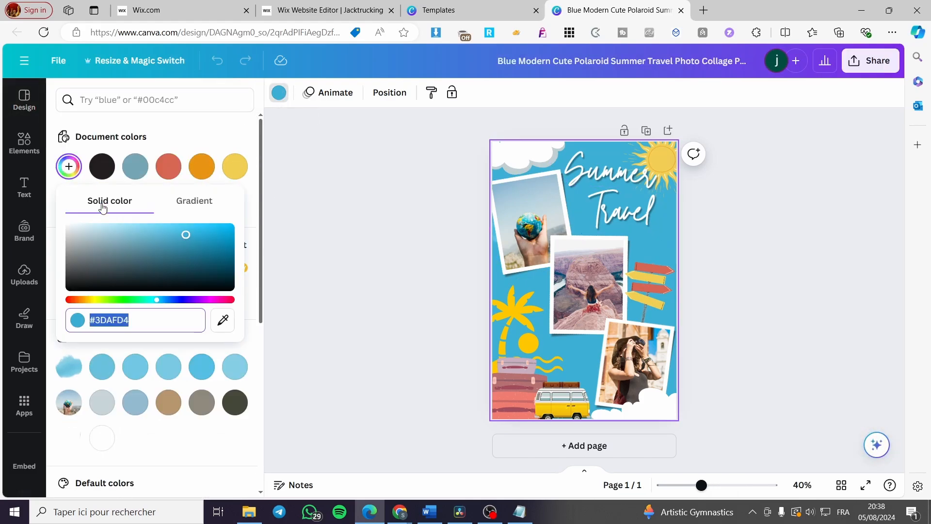
pyautogui.rightClick(94, 321)
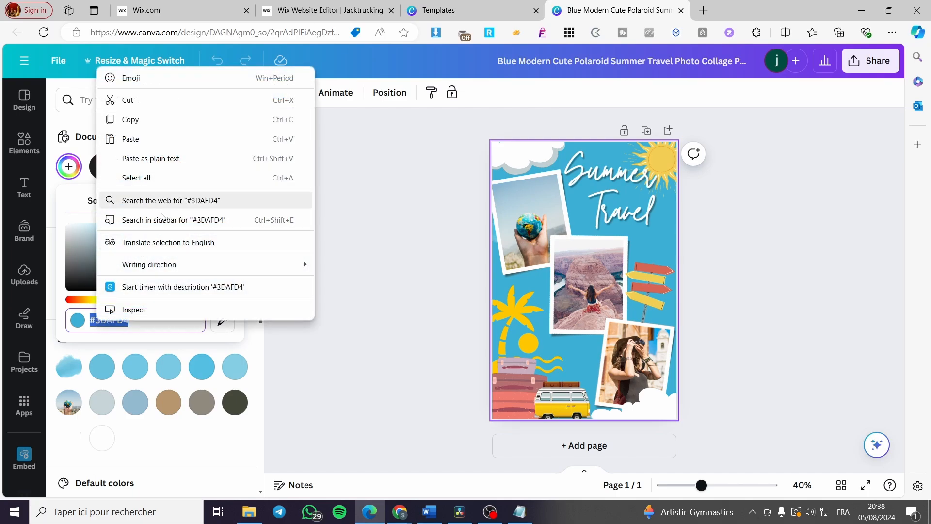
# Step: Try other background colors, set the light gray document color #C1D0D3 and copy its hex code
pyautogui.click(235, 402)
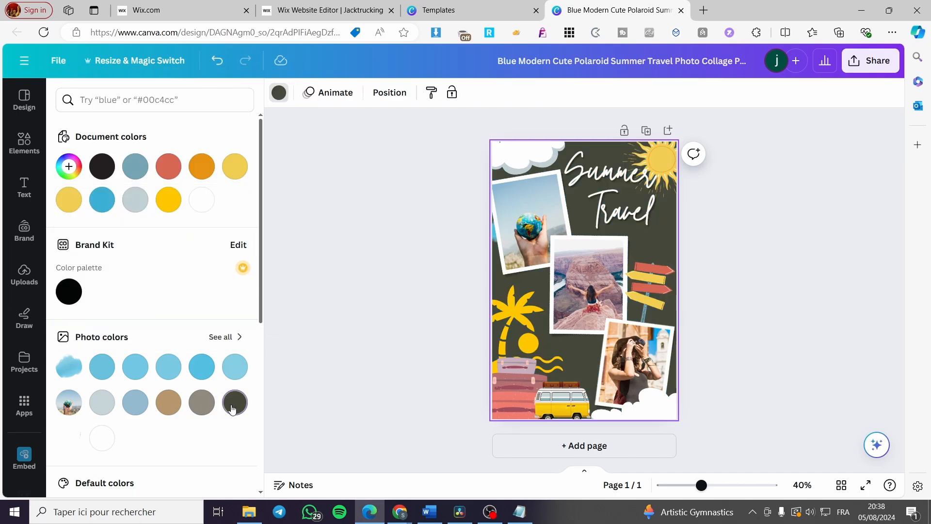
pyautogui.click(168, 402)
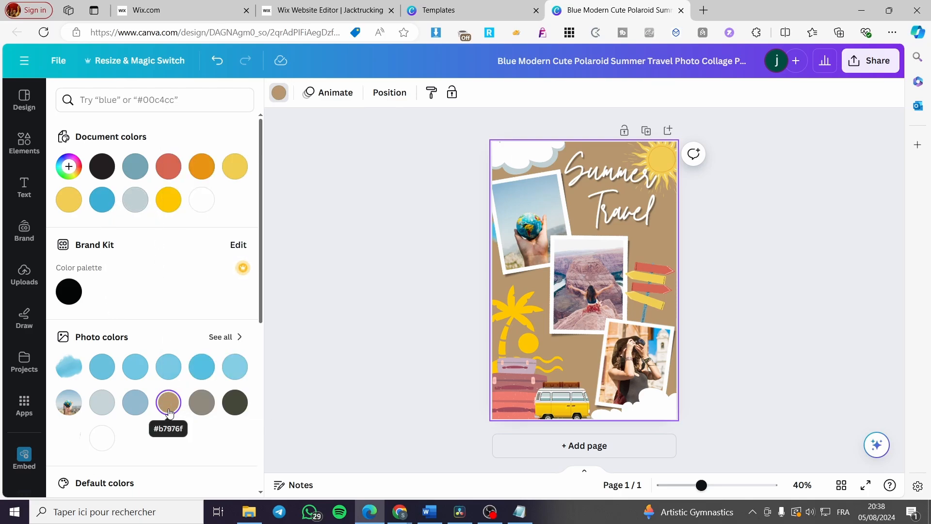
pyautogui.click(135, 206)
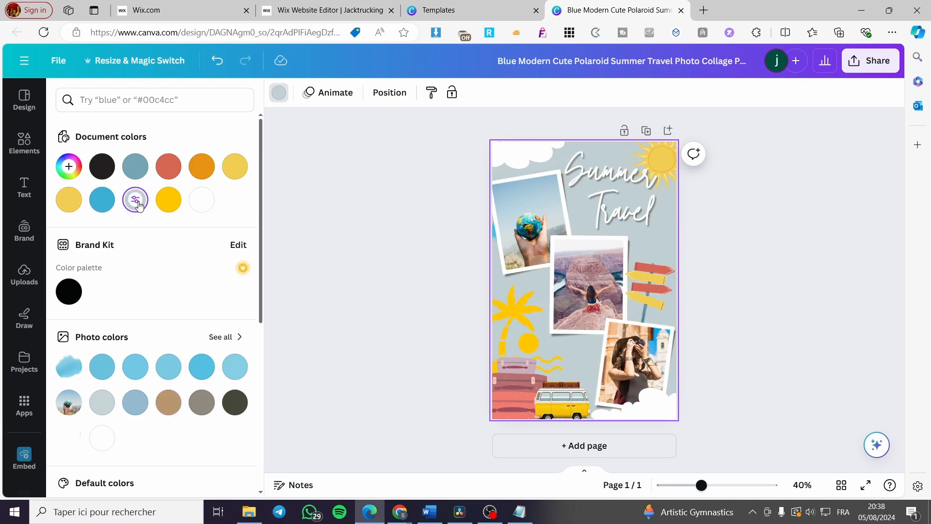
pyautogui.click(137, 201)
pyautogui.click(131, 322)
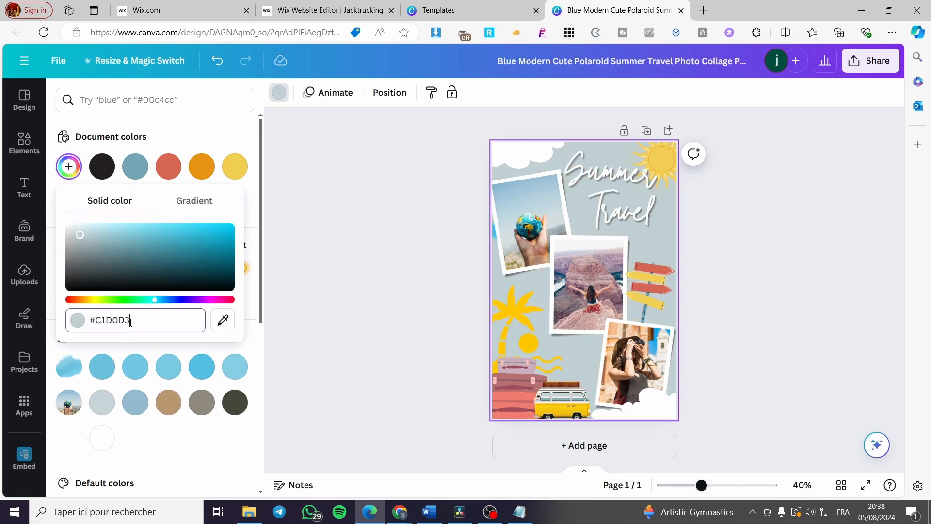
pyautogui.moveTo(131, 322); pyautogui.dragTo(86, 322)
pyautogui.rightClick(98, 325)
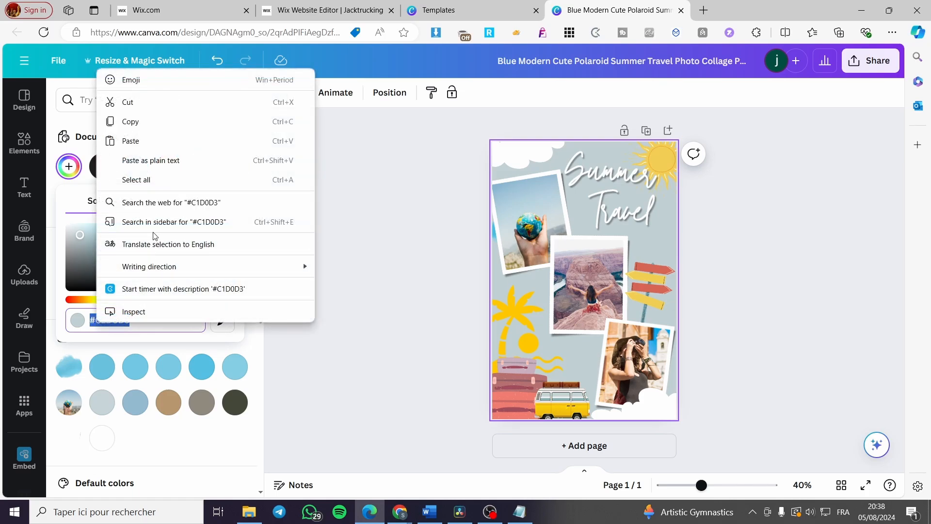
pyautogui.click(166, 123)
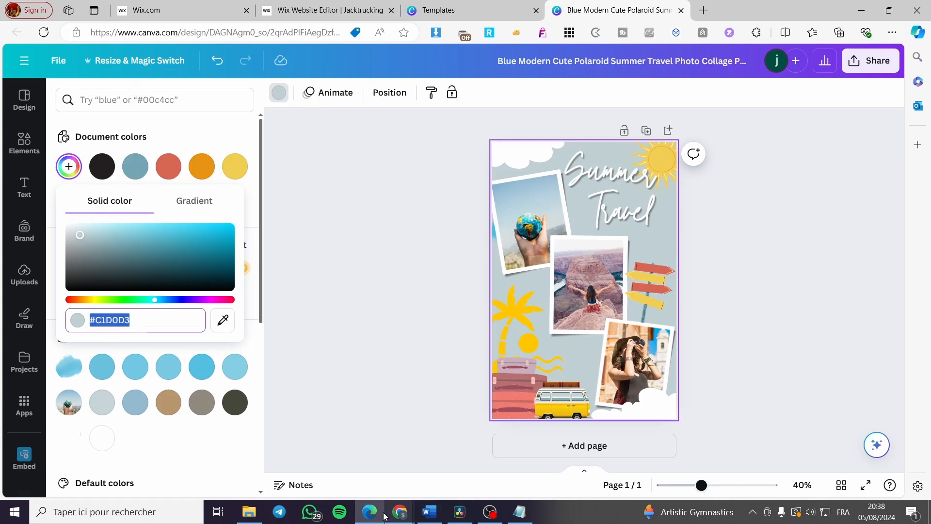
# Step: Switch to the Wix editor, replace the marquee's font color with the copied code #c1d0d3 and update the HTML element
pyautogui.click(347, 6)
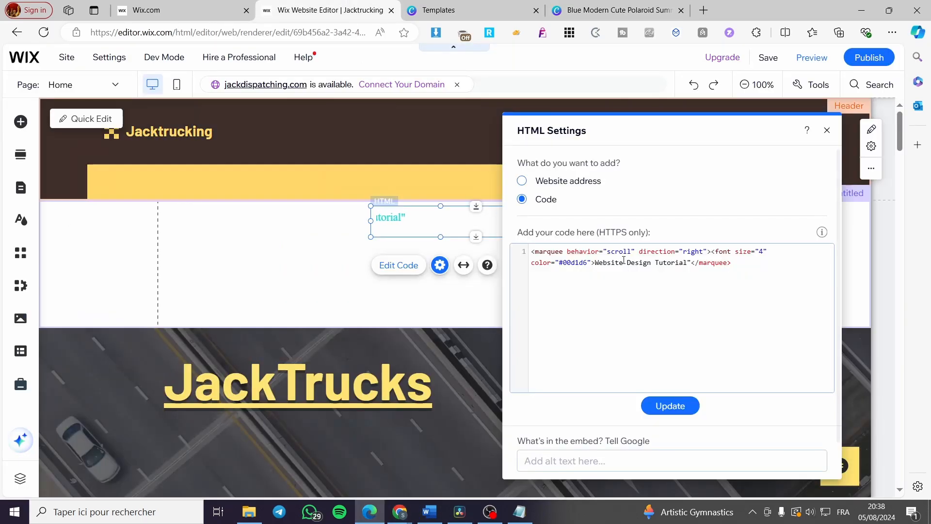
pyautogui.moveTo(585, 262); pyautogui.dragTo(557, 262)
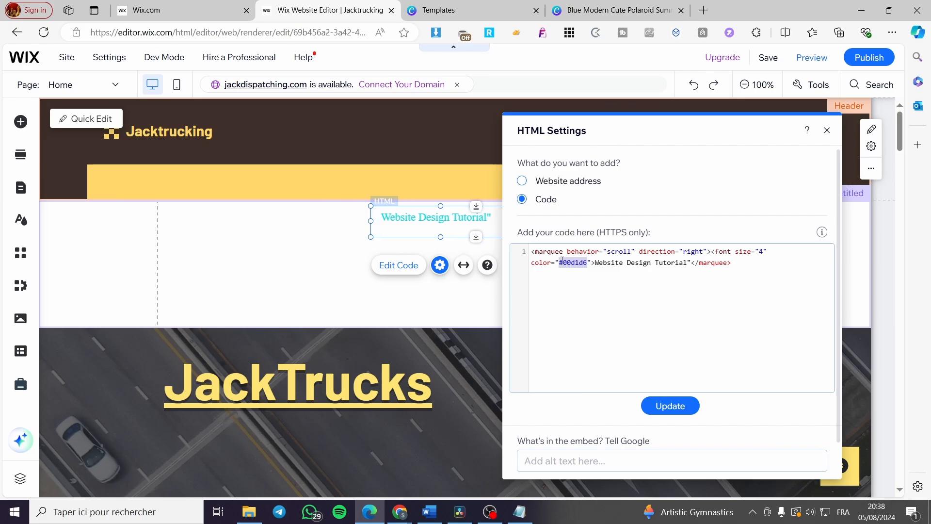
pyautogui.hotkey('ctrl', 'v')
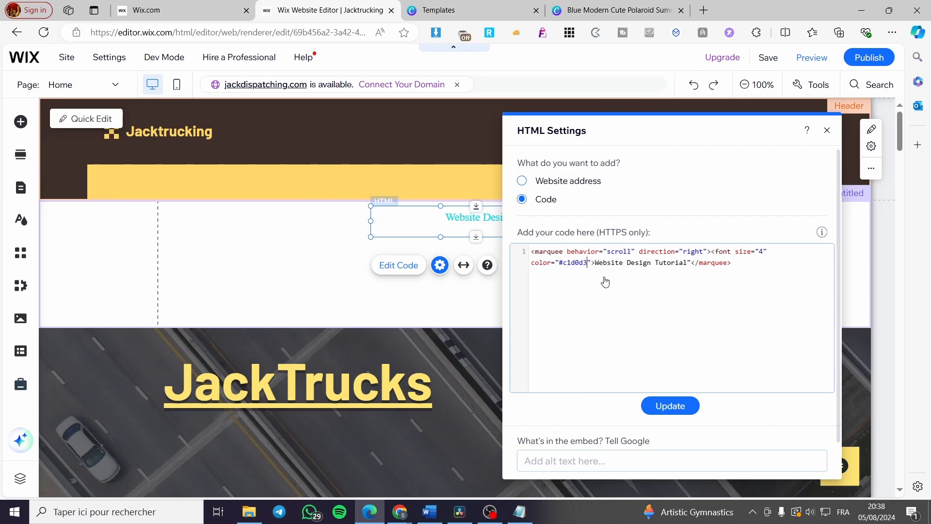
pyautogui.click(674, 408)
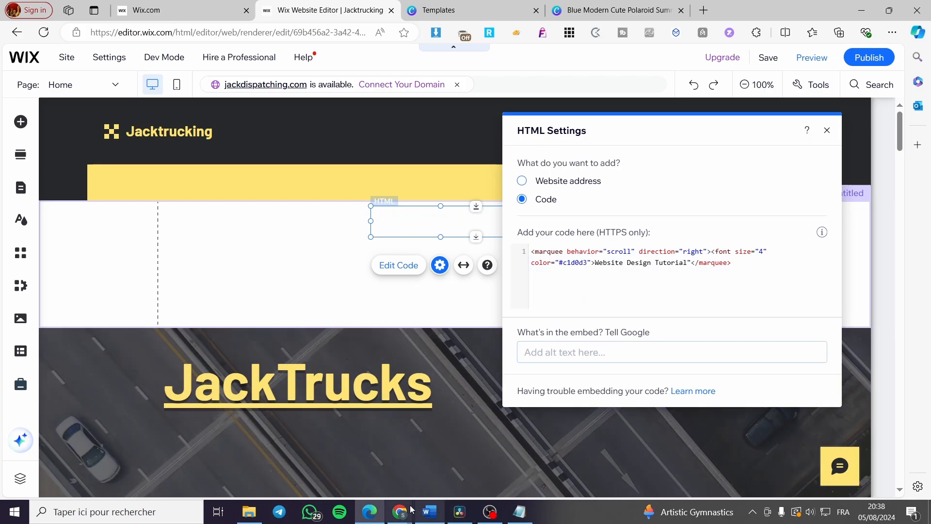
# Step: Switch to Canva and try darker template backgrounds, ending with the Brand Kit black to get its hex code #040606
pyautogui.click(615, 10)
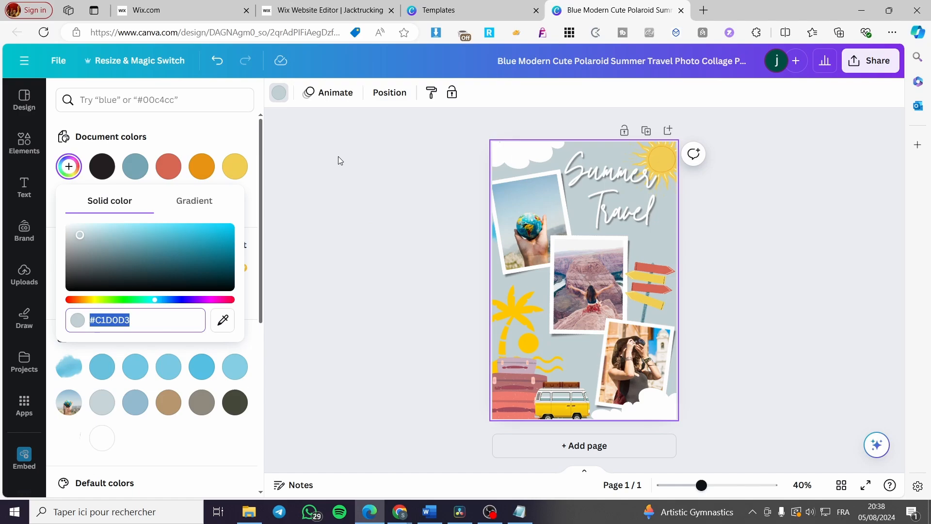
pyautogui.click(102, 167)
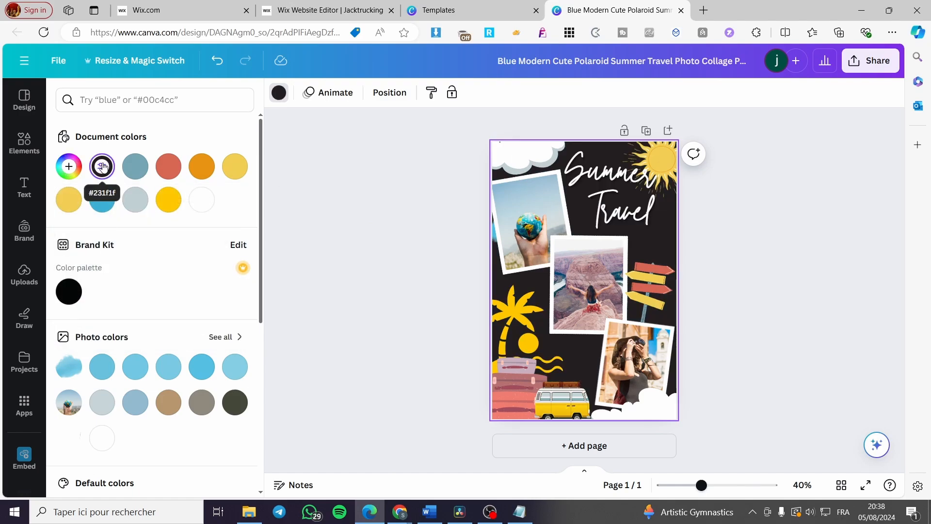
pyautogui.click(71, 292)
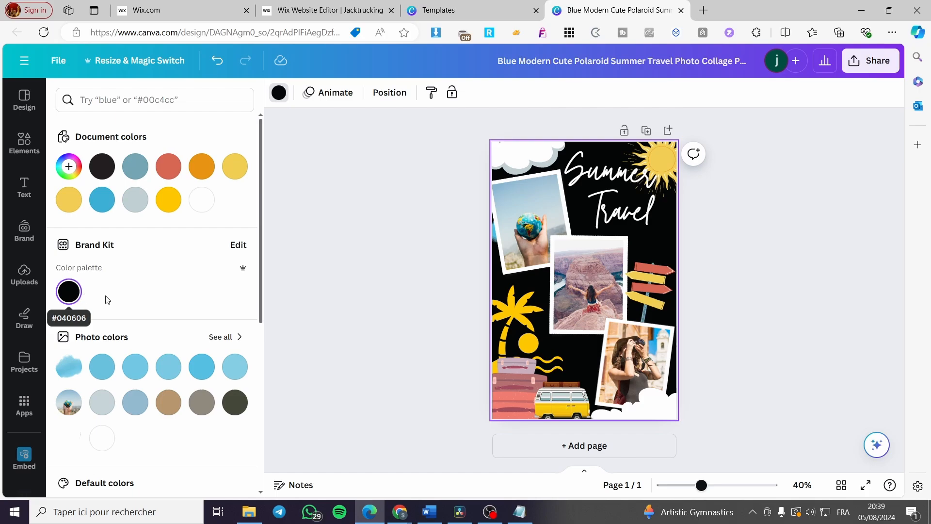
# Step: Switch to the Wix editor, set the marquee's font color to #040606 and update the HTML element
pyautogui.click(348, 4)
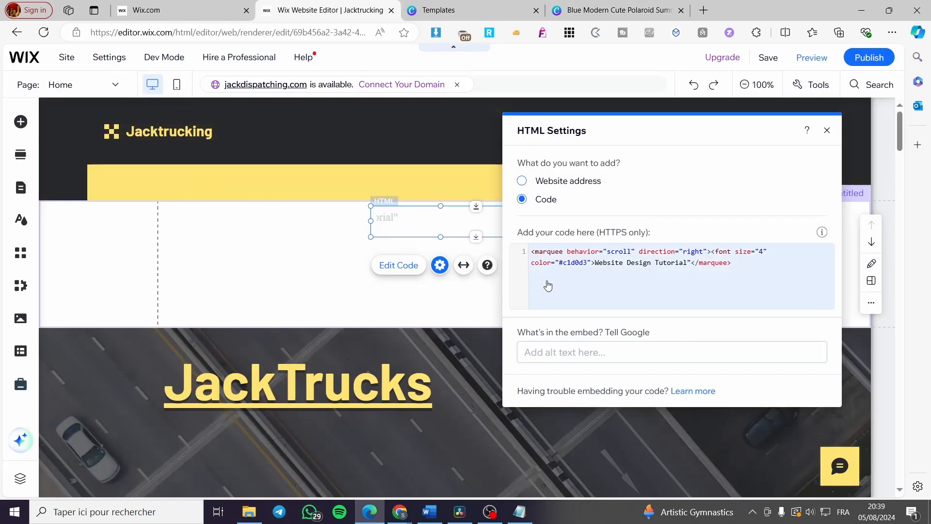
pyautogui.click(564, 262)
pyautogui.moveTo(564, 264); pyautogui.dragTo(587, 262)
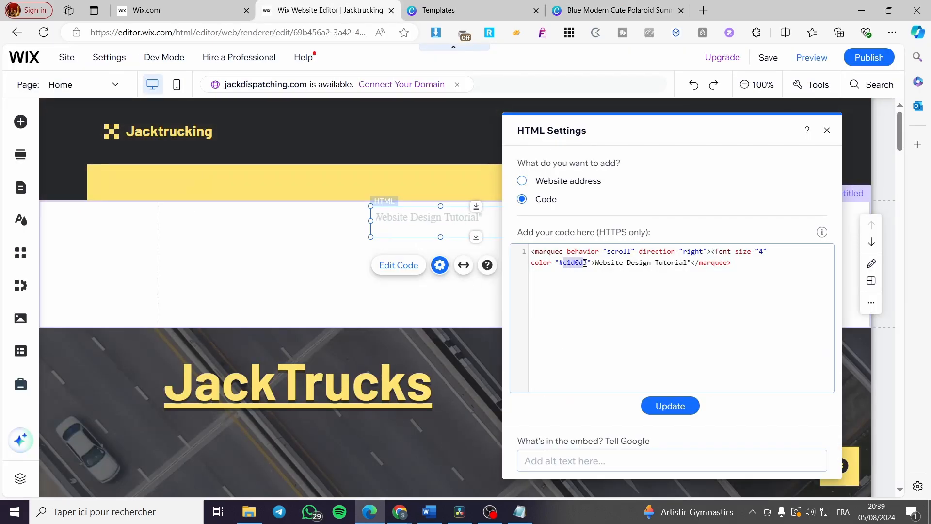
pyautogui.write('040606')
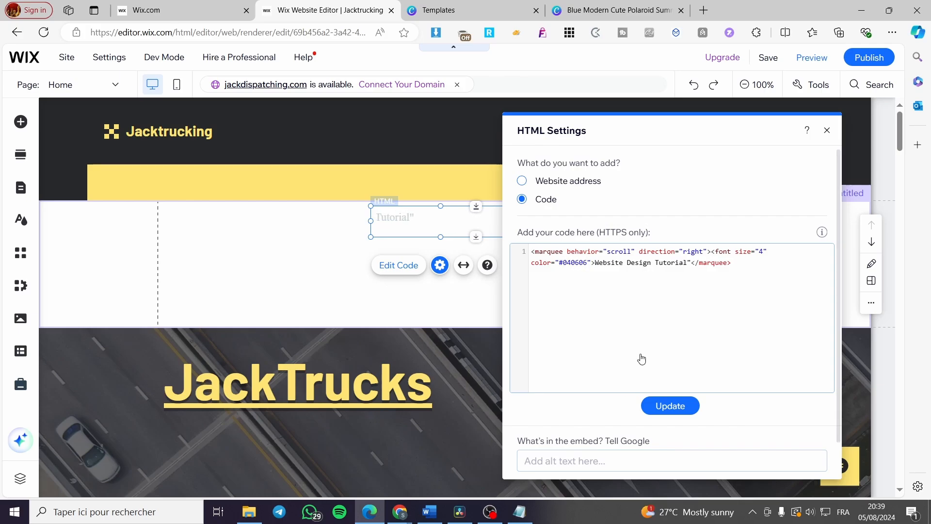
pyautogui.click(670, 406)
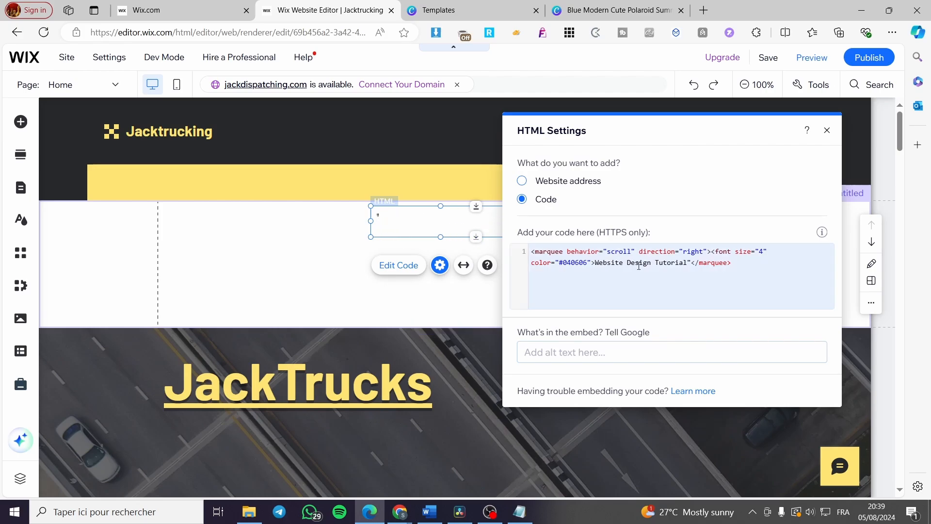
# Step: Remove the stray quotation mark after "Website Design Tutorial" in the marquee code and update the element
pyautogui.click(690, 261)
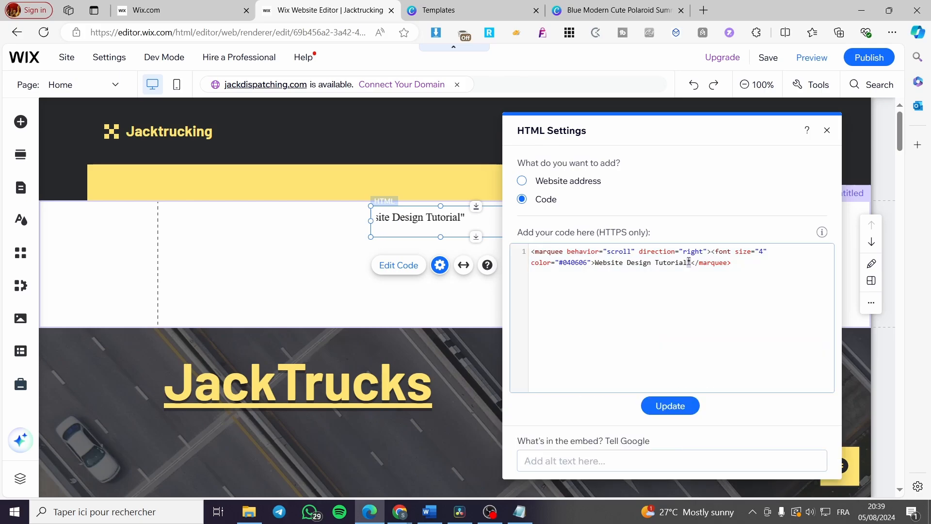
pyautogui.press('BackSpace')
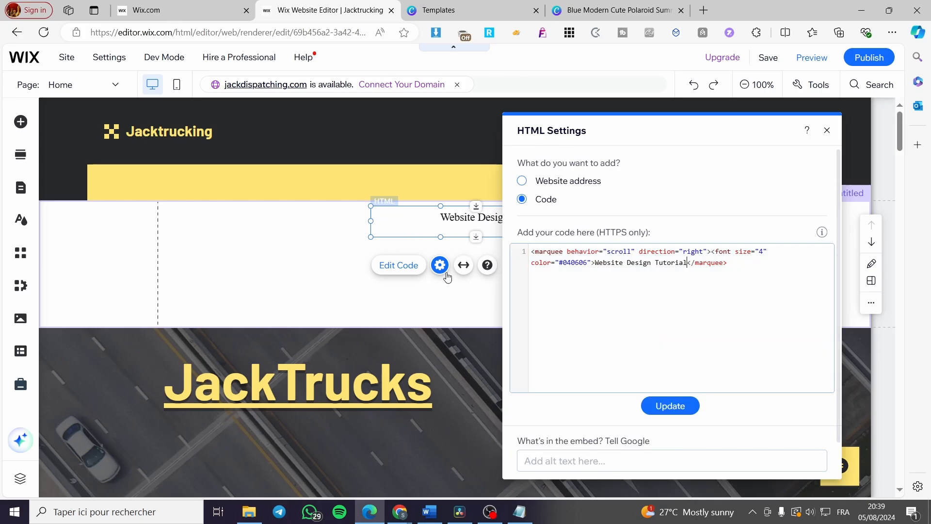
pyautogui.click(674, 406)
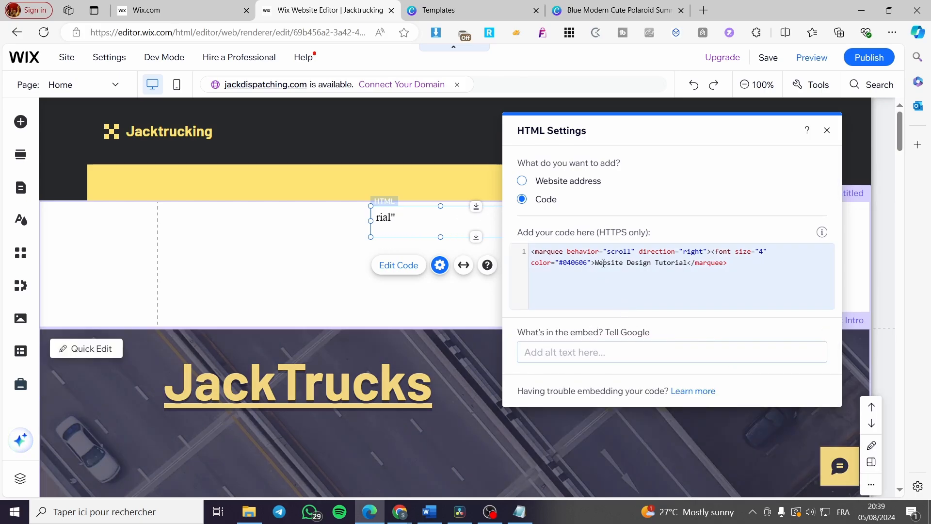
# Step: Replace the marquee text with "Free Shipping over 100$" followed by a space, and update the HTML element
pyautogui.moveTo(596, 262); pyautogui.dragTo(679, 263)
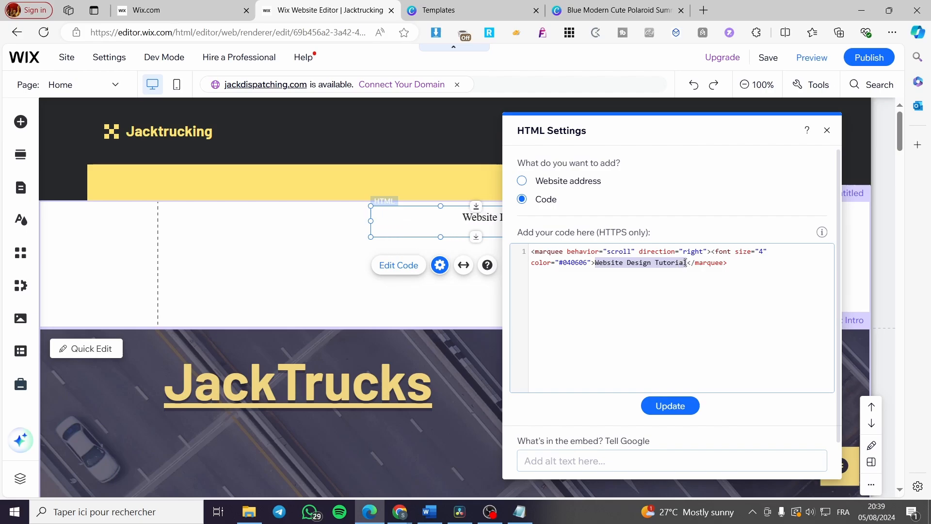
pyautogui.click(613, 262)
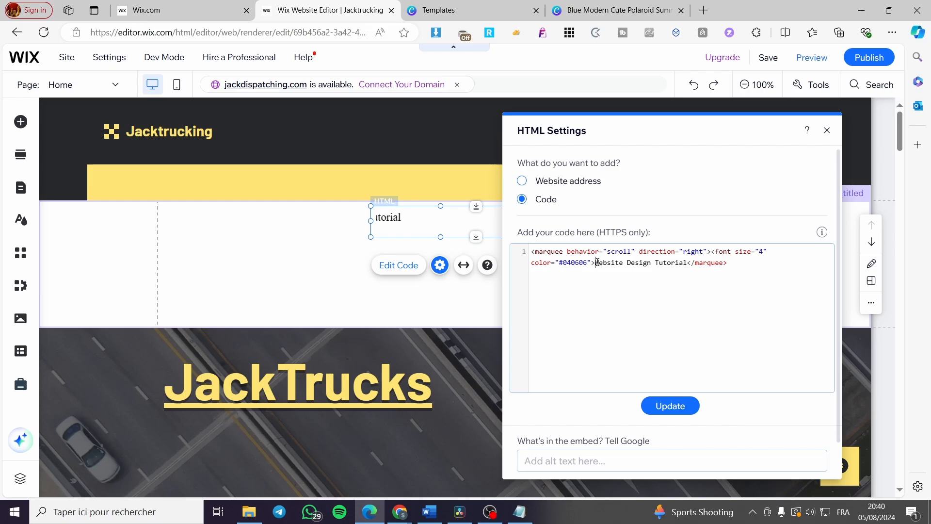
pyautogui.moveTo(596, 262); pyautogui.dragTo(684, 263)
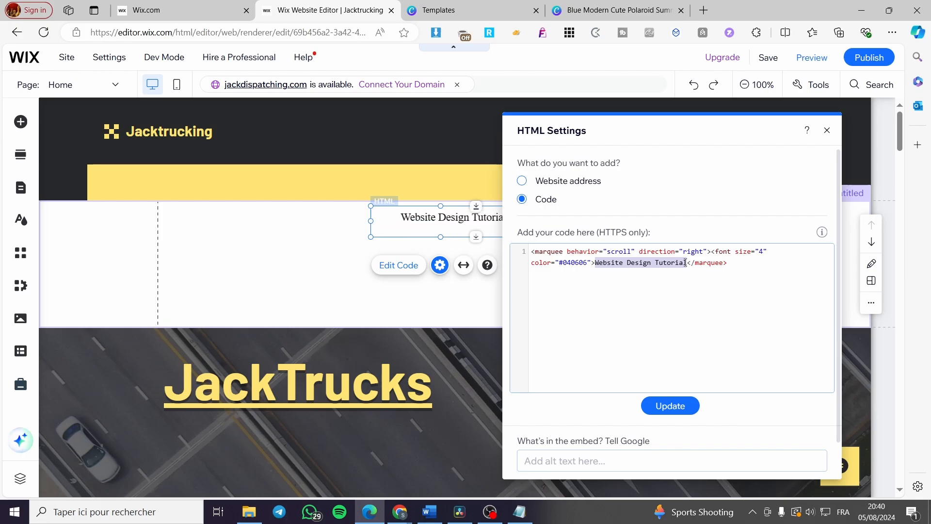
pyautogui.write('Free S')
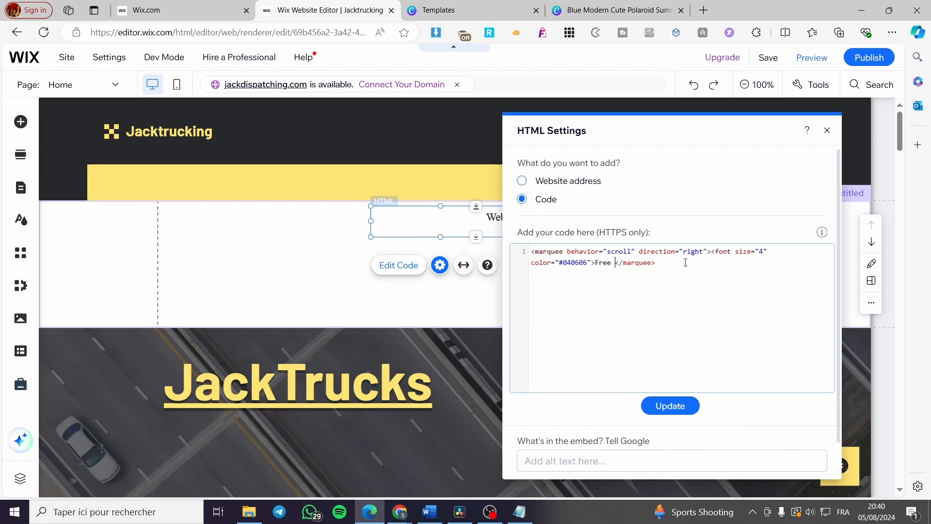
pyautogui.write('hippin')
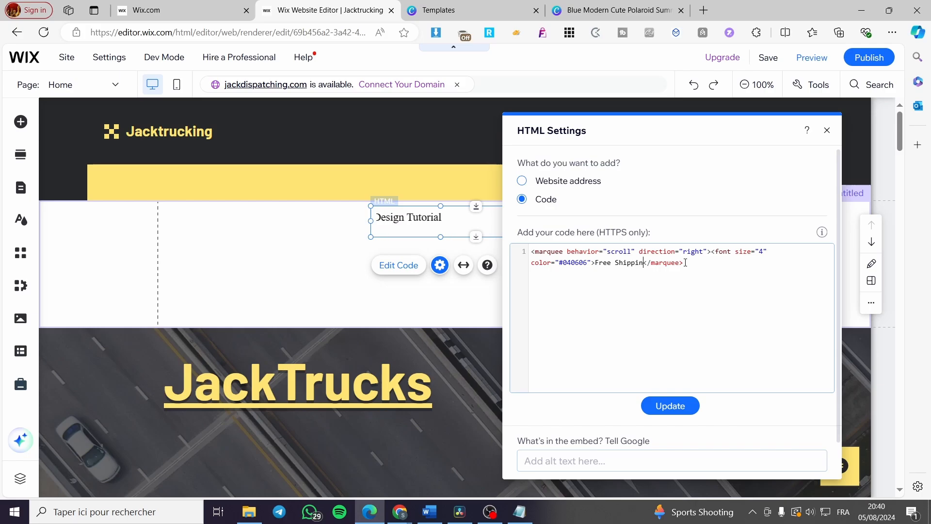
pyautogui.write('g ov')
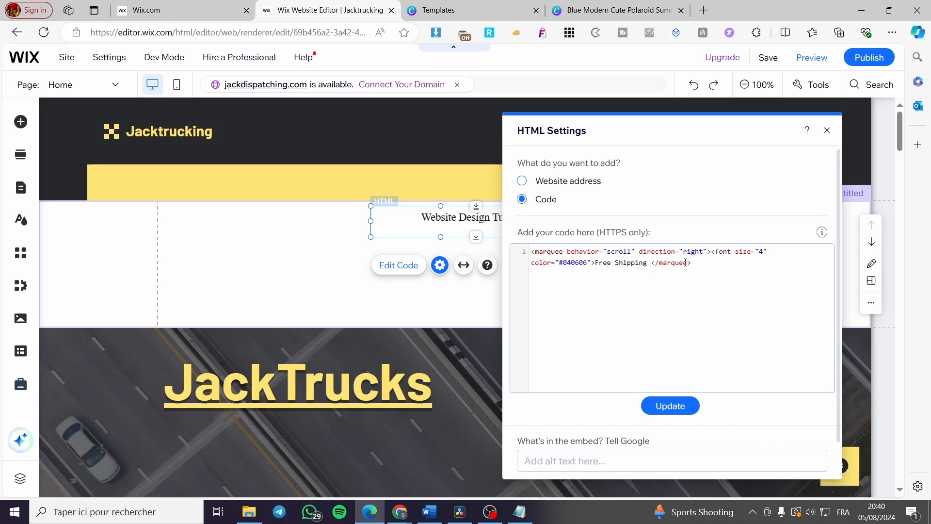
pyautogui.write('er')
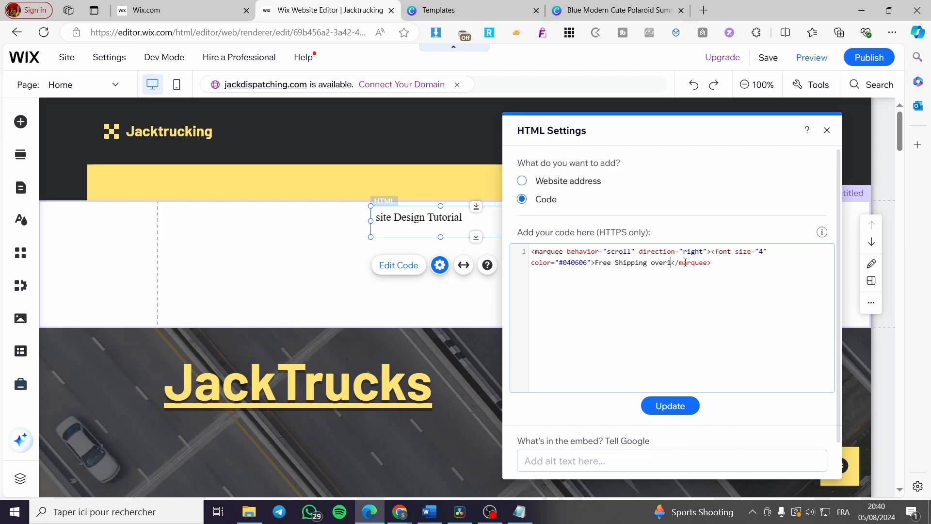
pyautogui.write(' 100$')
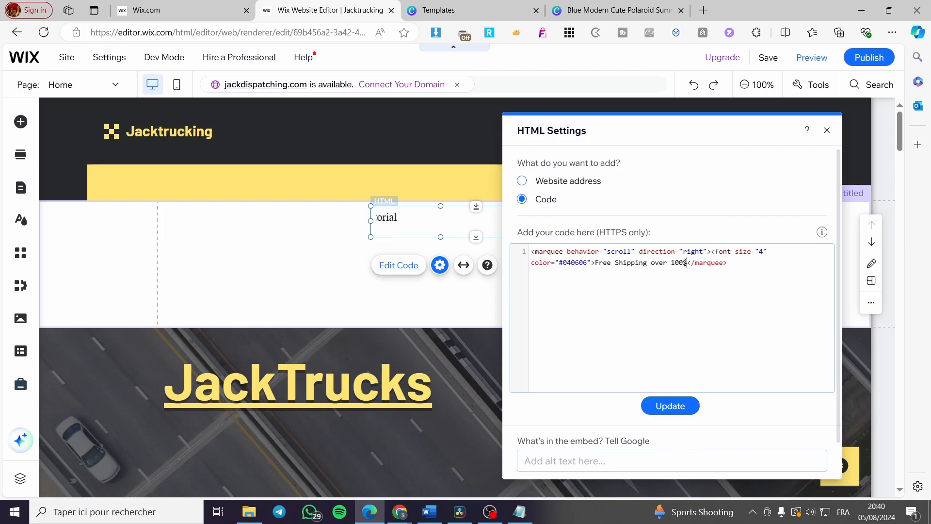
pyautogui.click(670, 405)
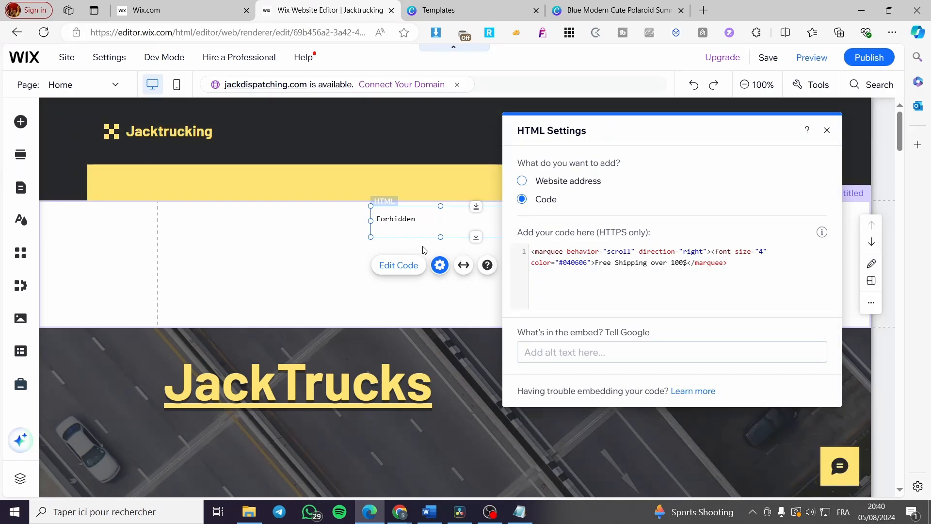
pyautogui.click(687, 261)
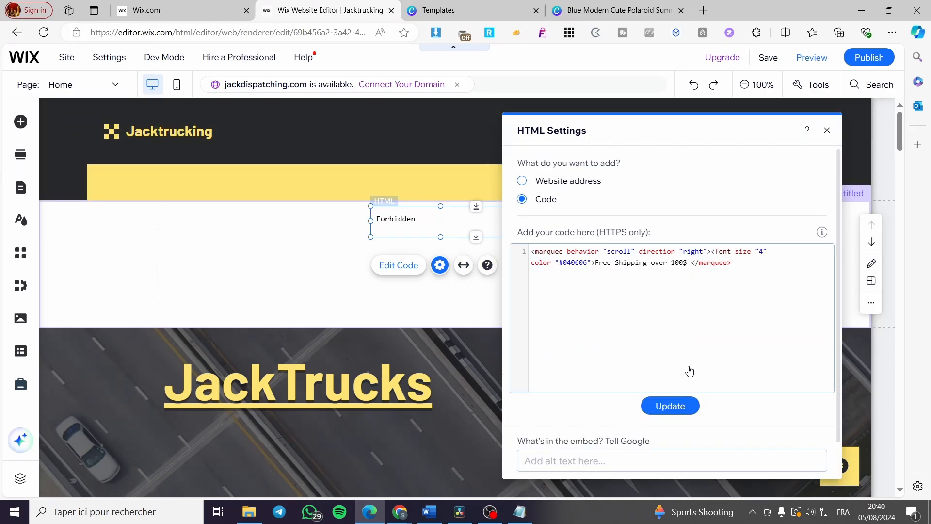
pyautogui.click(683, 404)
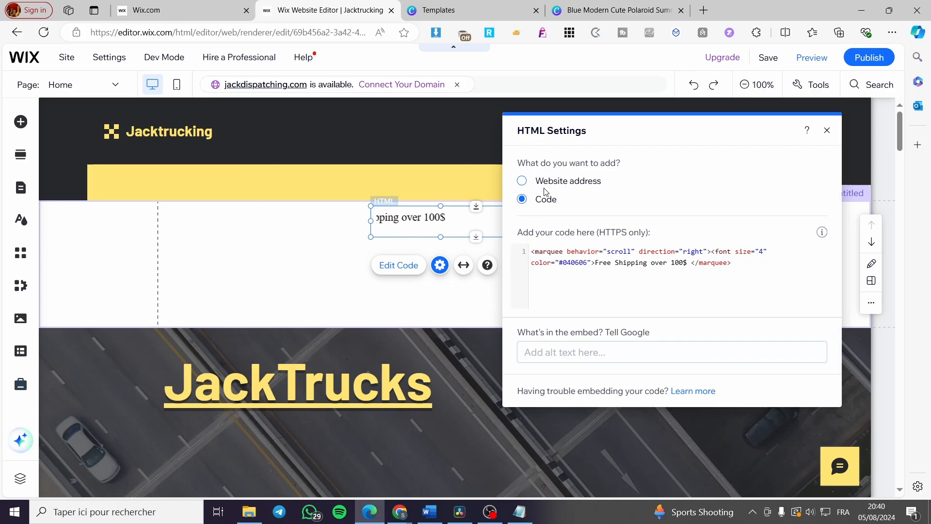
# Step: Set the marquee's font size to 6 in the embedded code and update the HTML element
pyautogui.moveTo(715, 132); pyautogui.dragTo(792, 153)
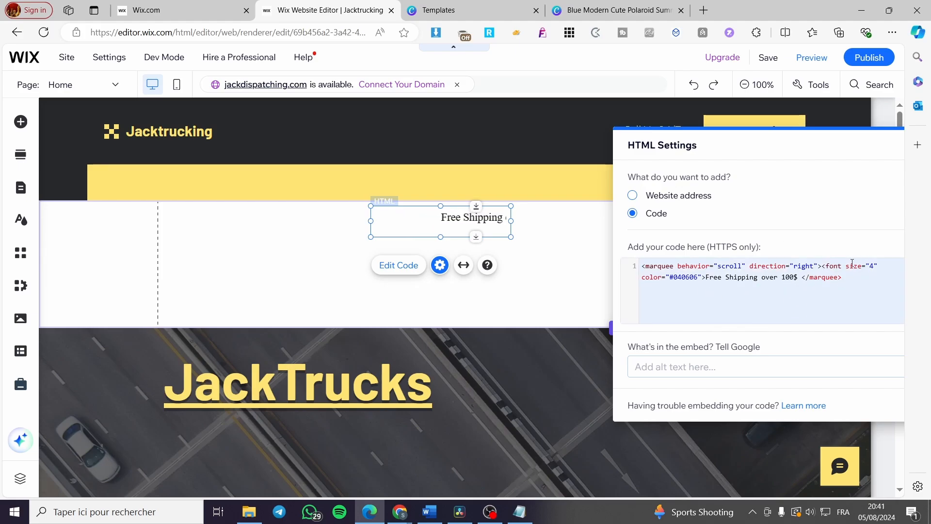
pyautogui.click(870, 266)
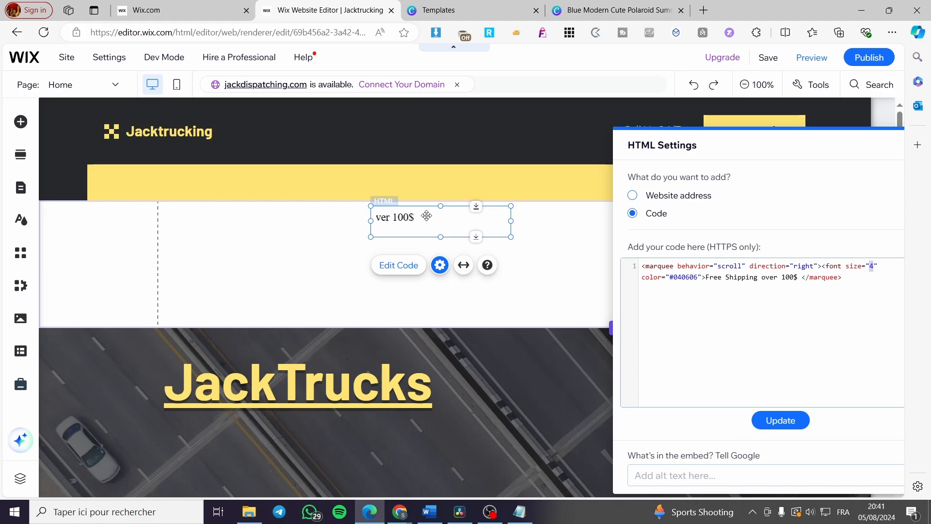
pyautogui.write('6')
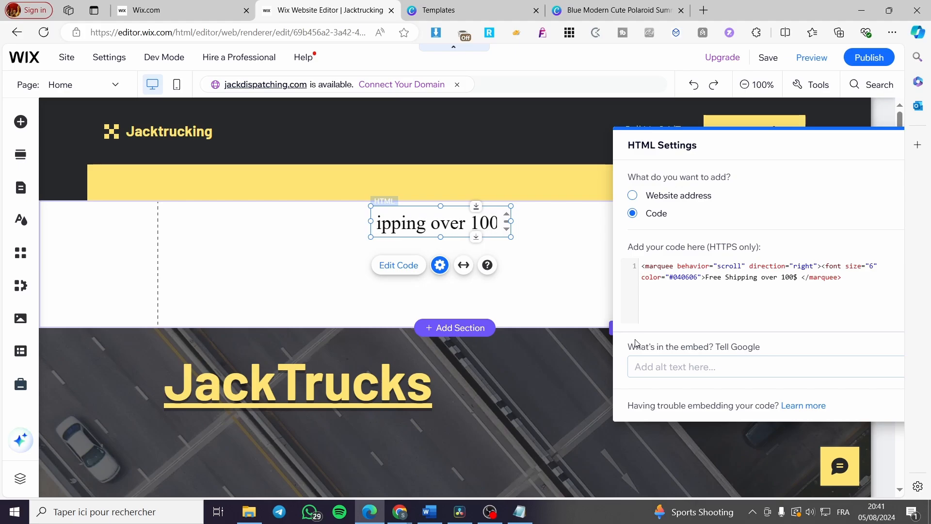
# Step: Extend the marquee text after "Free Shipping over 100$" with Discount code "FREESHIPPING" and update the HTML element
pyautogui.click(798, 277)
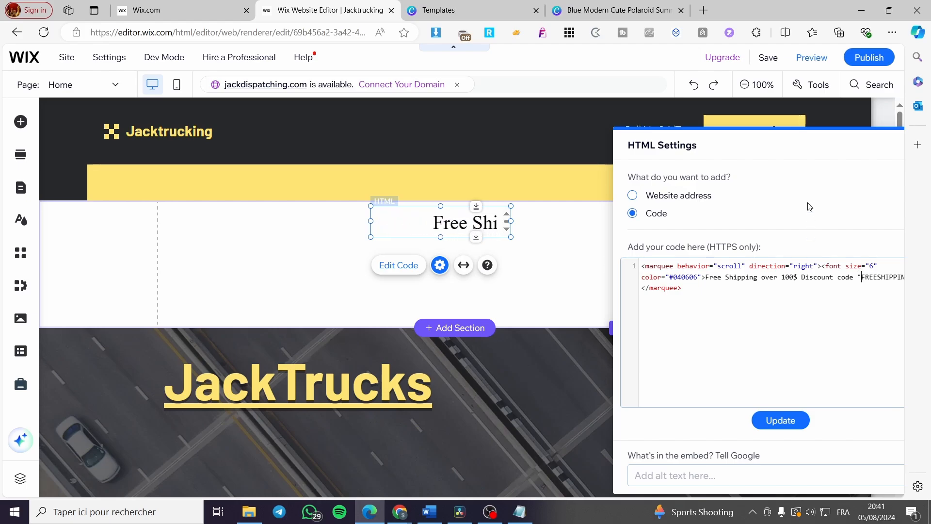
pyautogui.moveTo(725, 144); pyautogui.dragTo(558, 152)
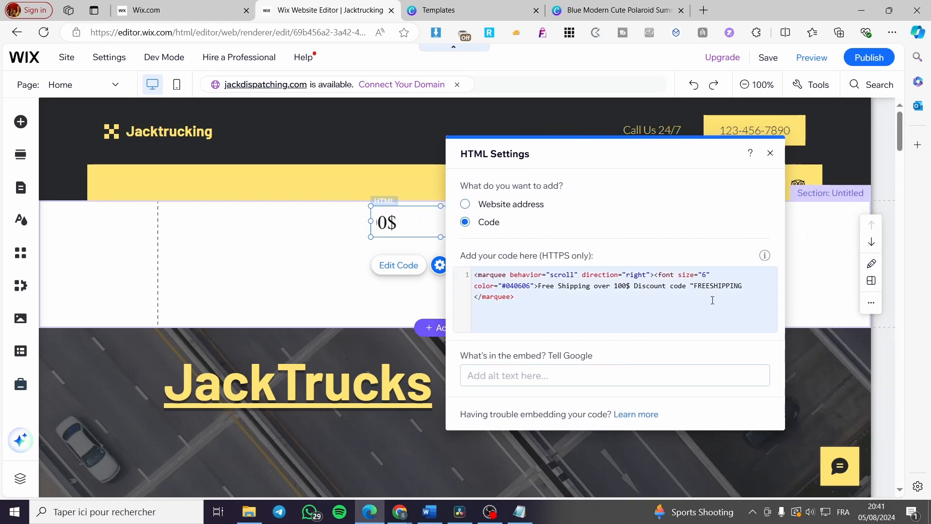
pyautogui.click(742, 285)
pyautogui.write('"')
pyautogui.click(613, 430)
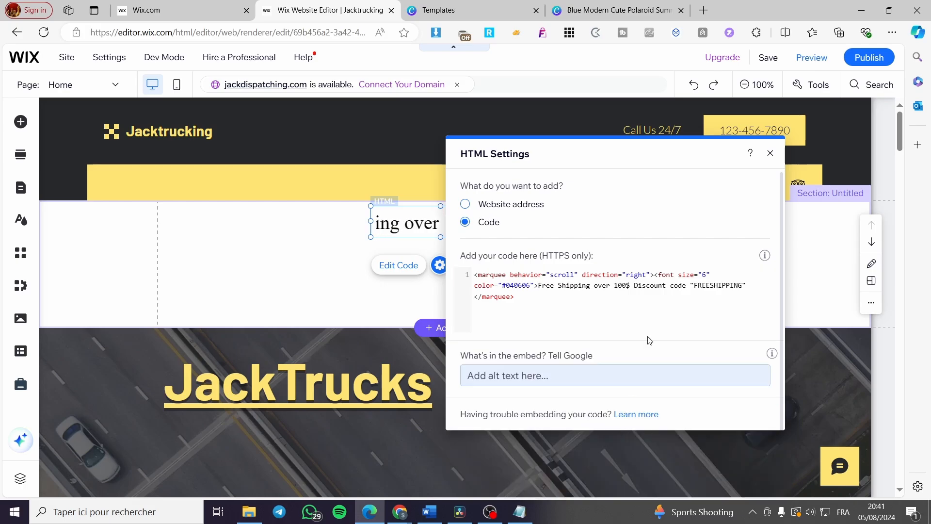
# Step: Switch to Notepad, copy the &nbsp code from the Shopify code file, and return to the Wix editor
pyautogui.moveTo(685, 154); pyautogui.dragTo(806, 141)
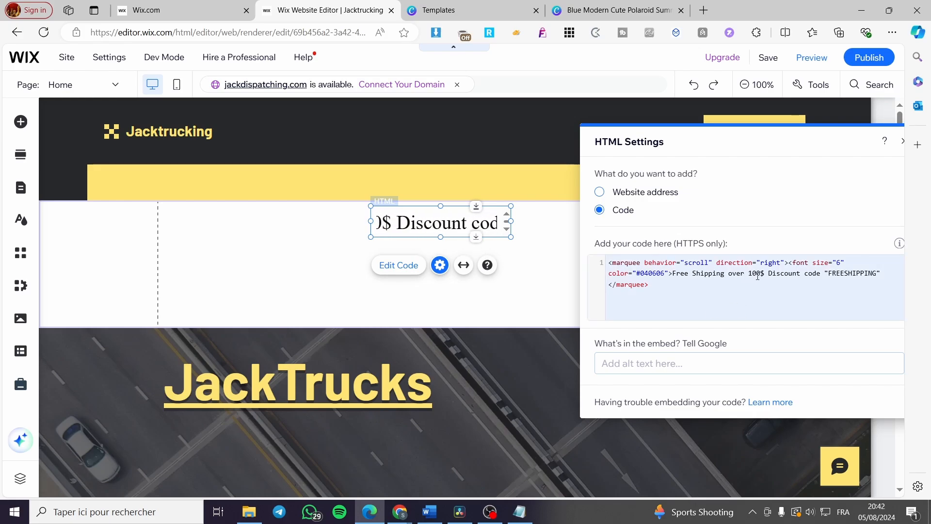
pyautogui.click(520, 511)
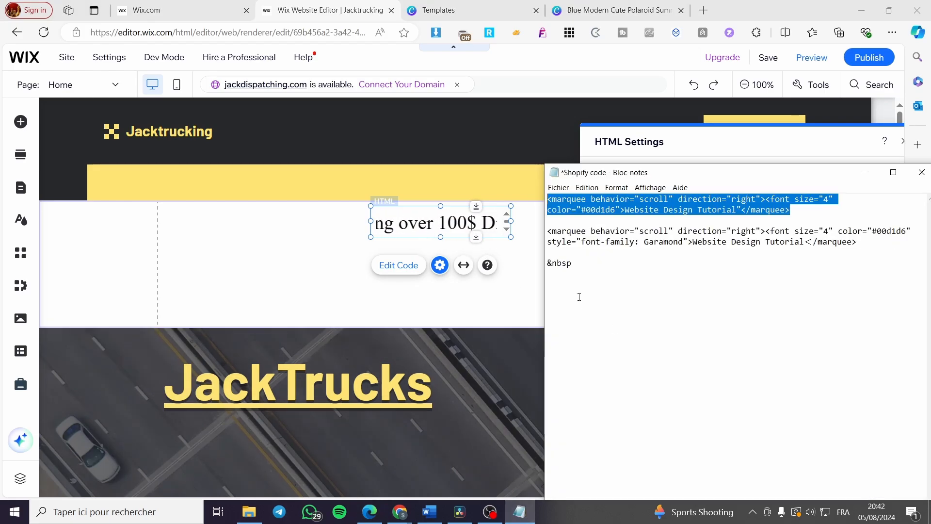
pyautogui.moveTo(576, 268); pyautogui.dragTo(548, 264)
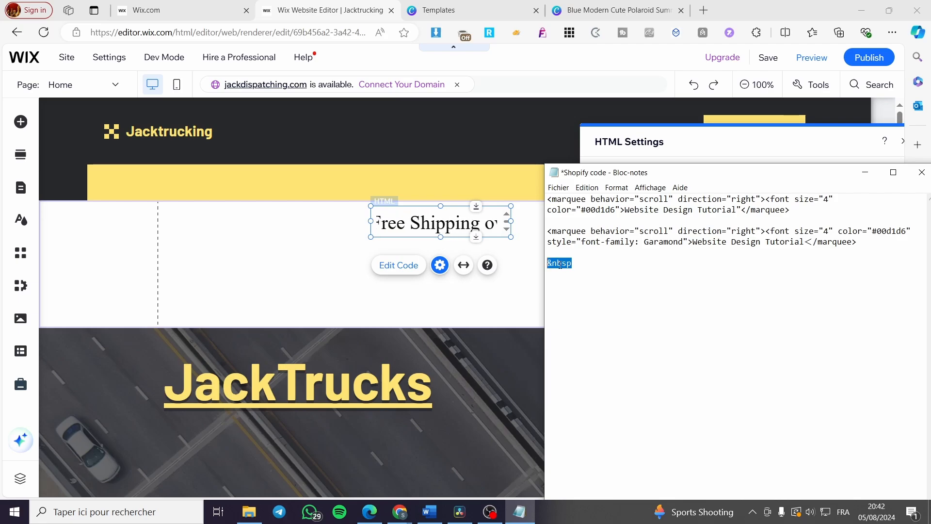
pyautogui.rightClick(560, 264)
pyautogui.click(588, 298)
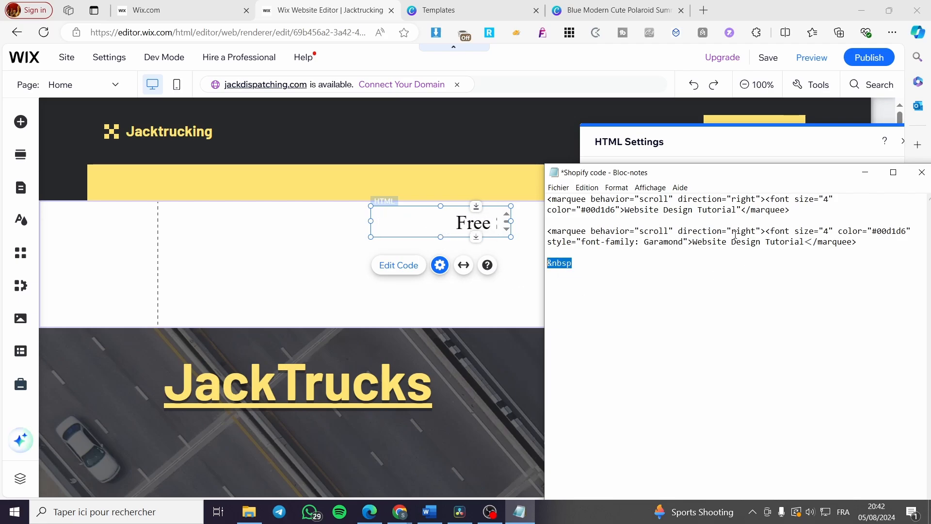
pyautogui.click(865, 172)
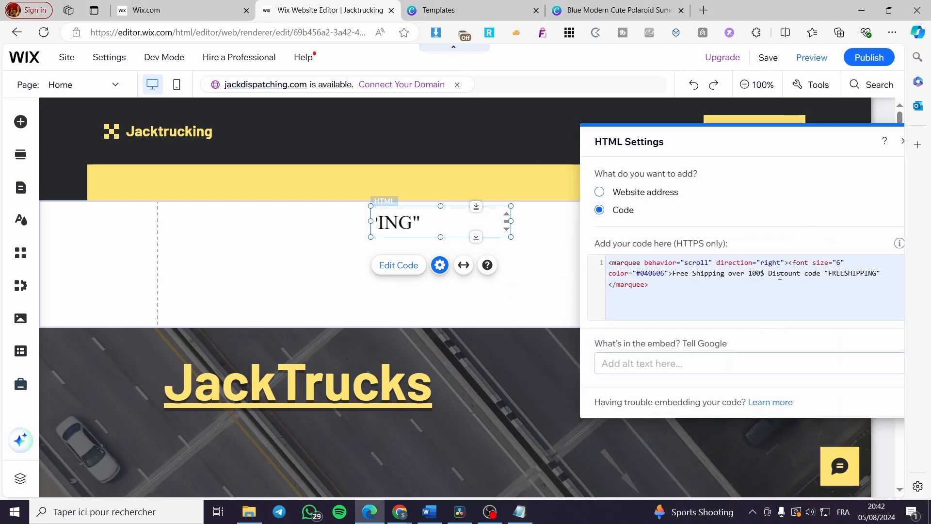
# Step: Insert the copied &nbsp between "100$" and "Discount code" in the marquee code and update the element
pyautogui.click(764, 274)
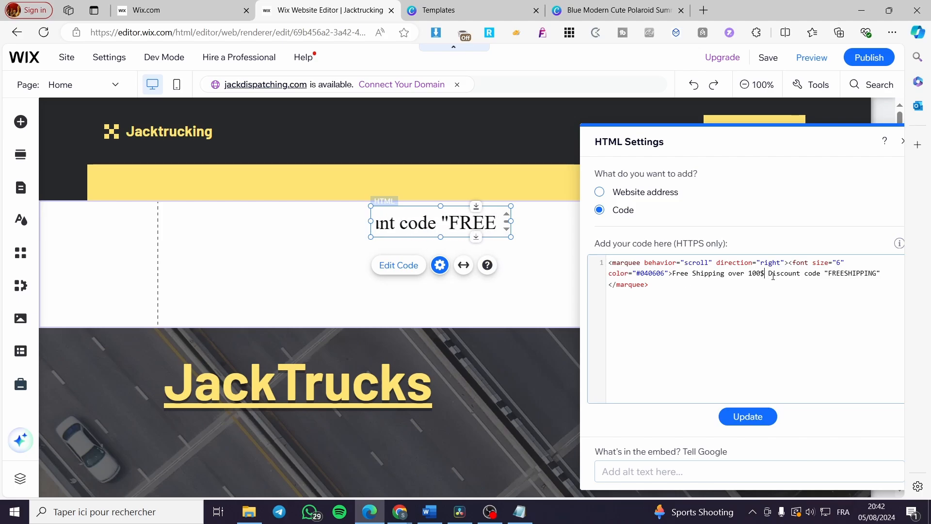
pyautogui.hotkey('ctrl', 'v')
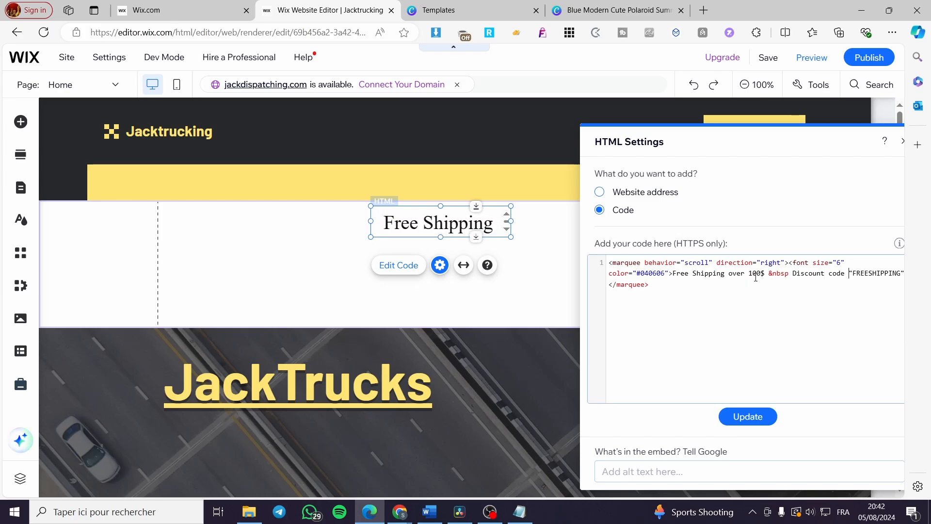
pyautogui.click(760, 417)
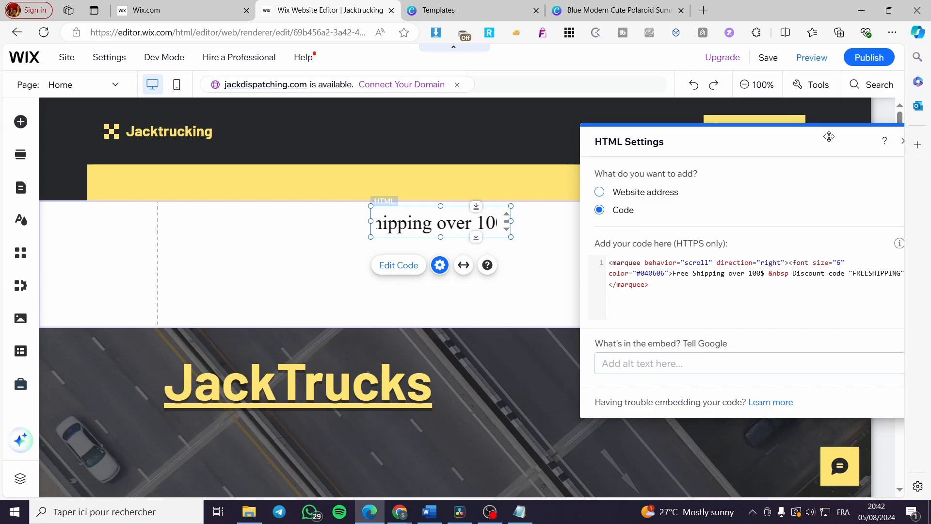
# Step: Leave the HTML settings, enlarge the HTML element to span most of the section's width, and center it below the header
pyautogui.moveTo(828, 136); pyautogui.dragTo(608, 338)
pyautogui.click(645, 343)
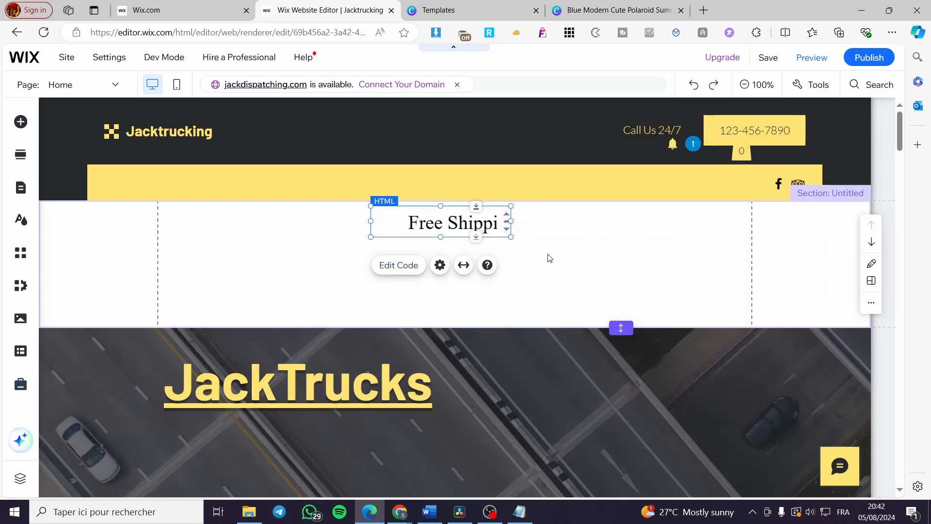
pyautogui.moveTo(511, 237); pyautogui.dragTo(748, 263)
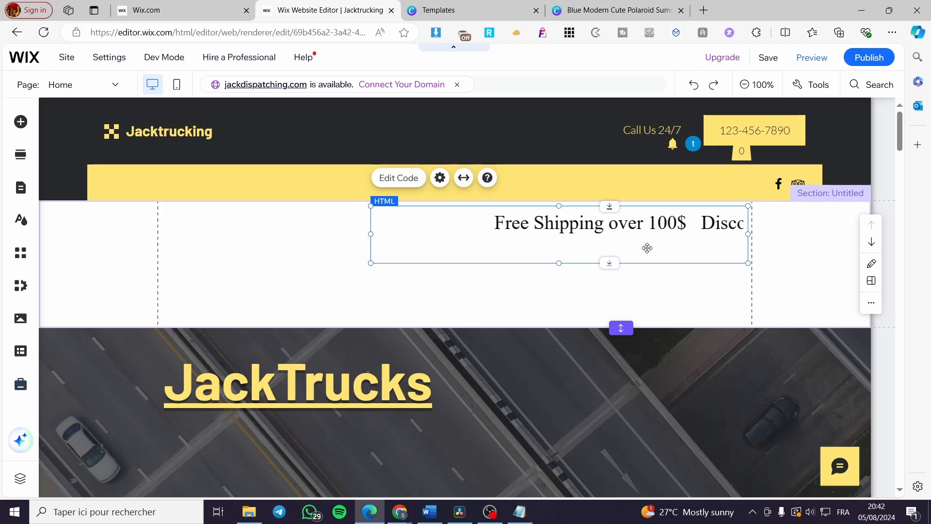
pyautogui.moveTo(647, 248); pyautogui.dragTo(515, 242)
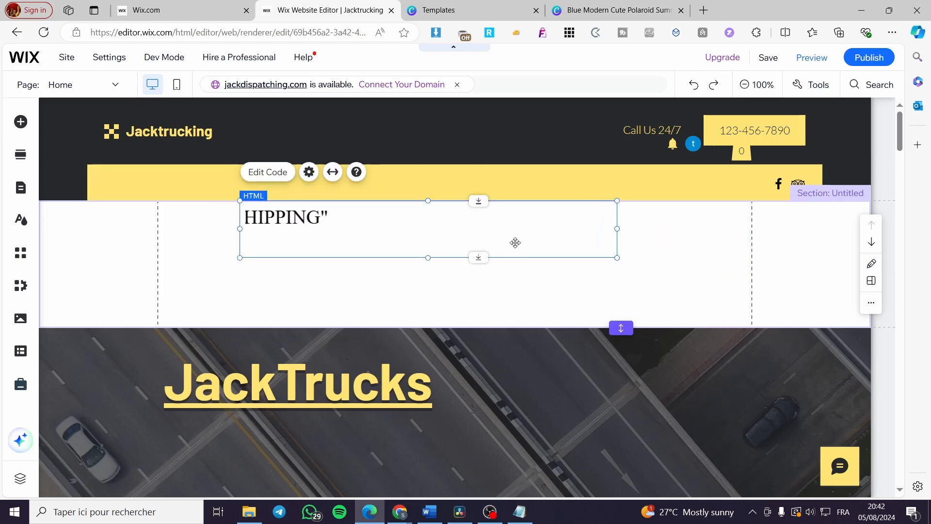
pyautogui.moveTo(618, 228); pyautogui.dragTo(751, 231)
pyautogui.moveTo(652, 231); pyautogui.dragTo(617, 231)
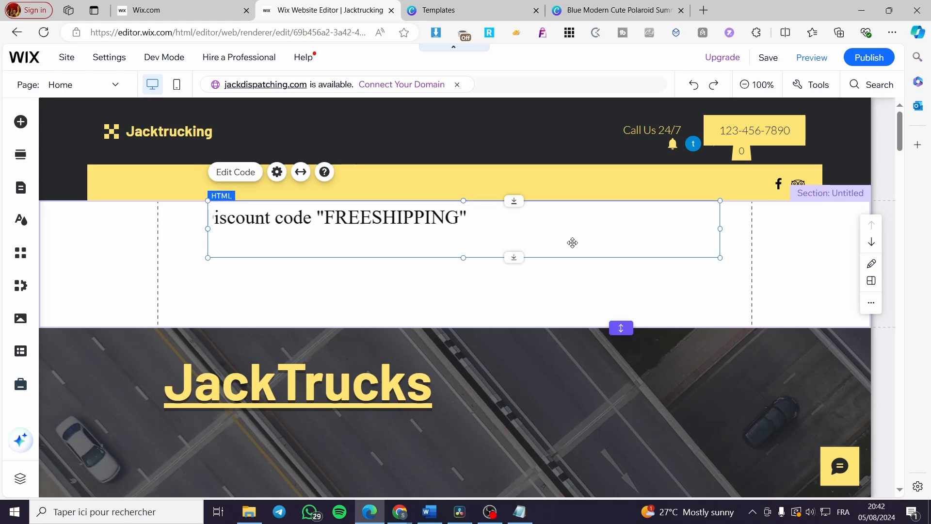
pyautogui.moveTo(557, 235); pyautogui.dragTo(558, 242)
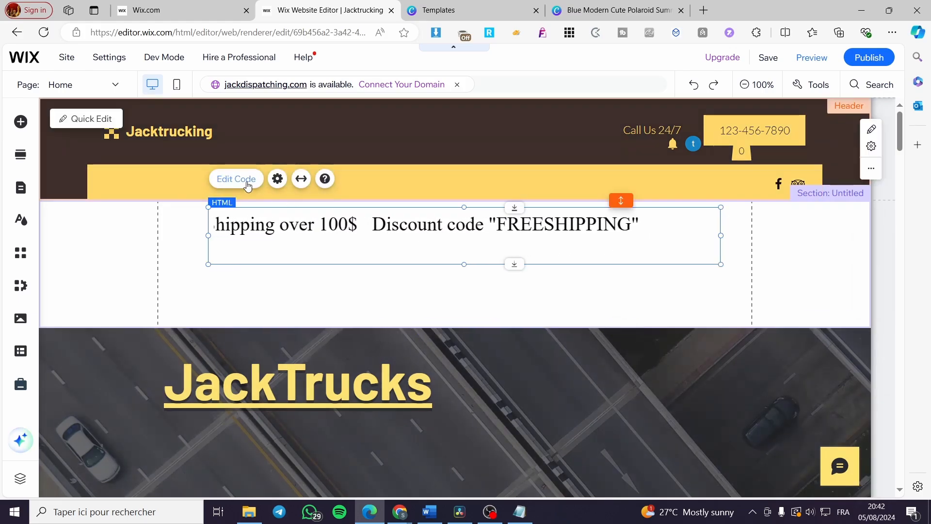
# Step: Change the marquee's scroll direction to left in the code, update the element and close the settings
pyautogui.click(247, 185)
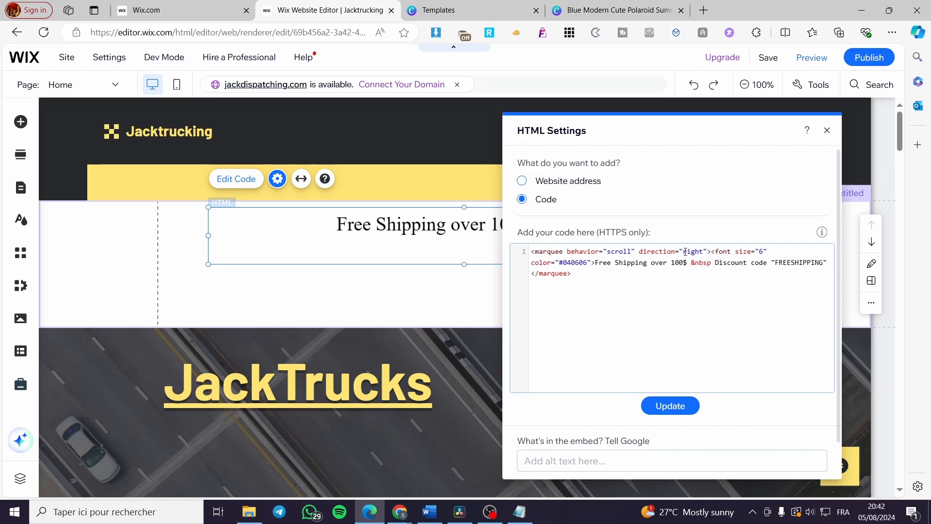
pyautogui.moveTo(685, 251); pyautogui.dragTo(702, 252)
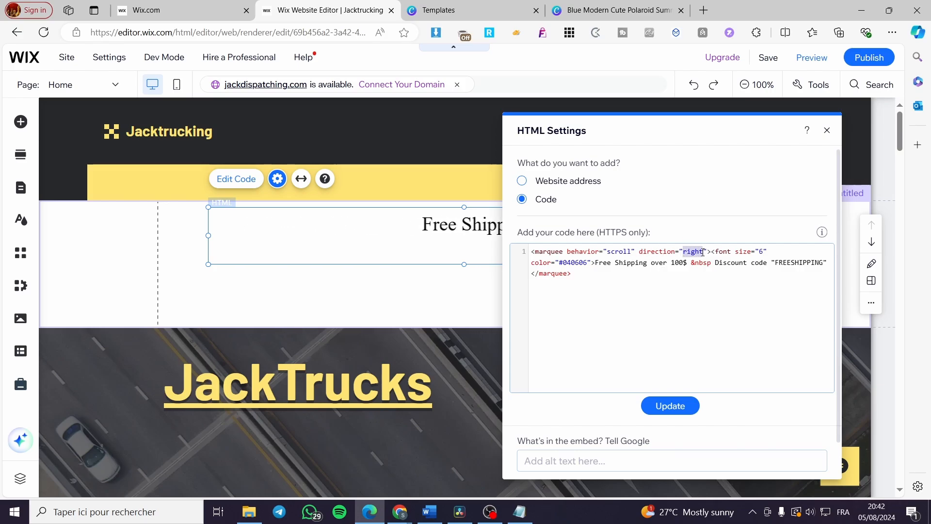
pyautogui.write('lef')
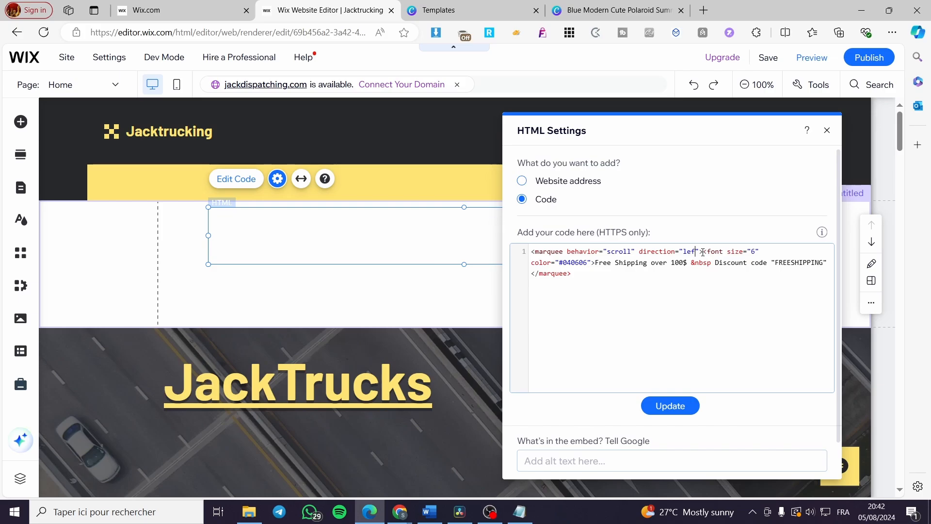
pyautogui.write('t')
pyautogui.click(696, 405)
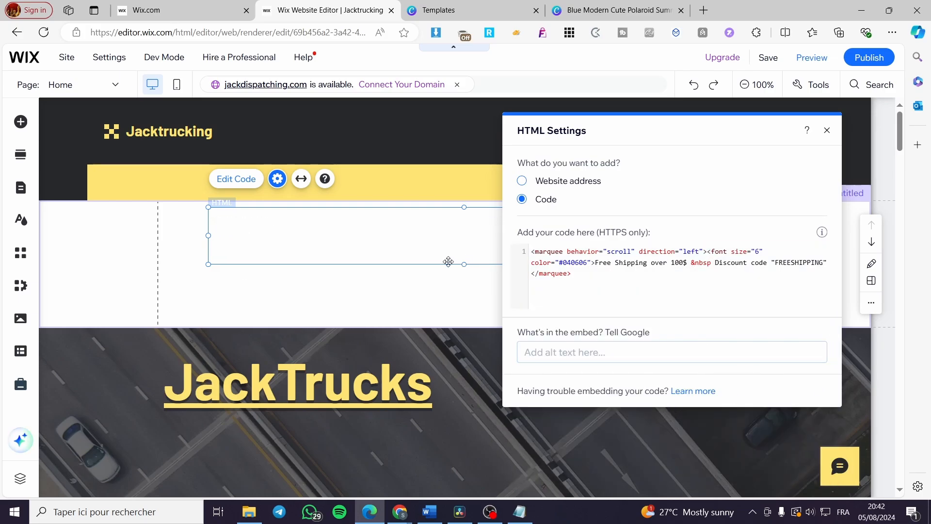
pyautogui.click(827, 131)
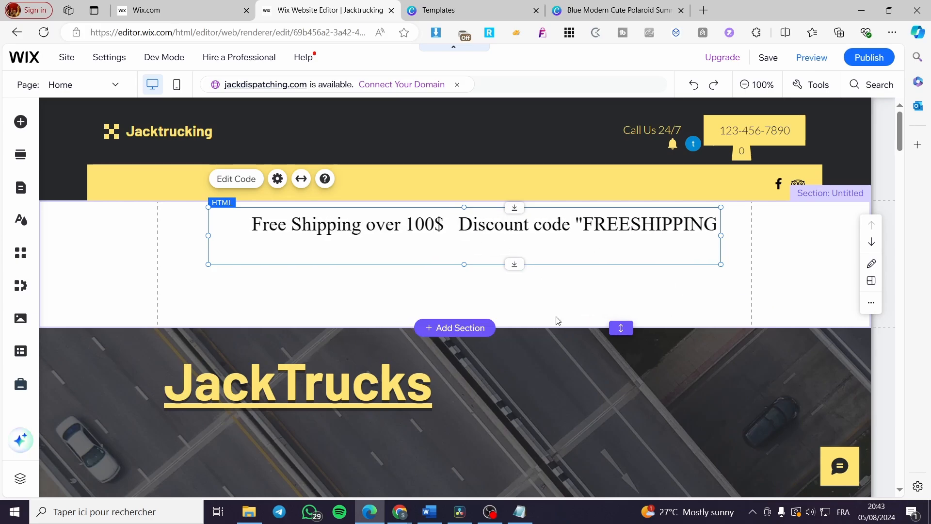
# Step: Replace the element's code with the Garamond marquee code copied from Notepad and update the HTML element
pyautogui.click(237, 184)
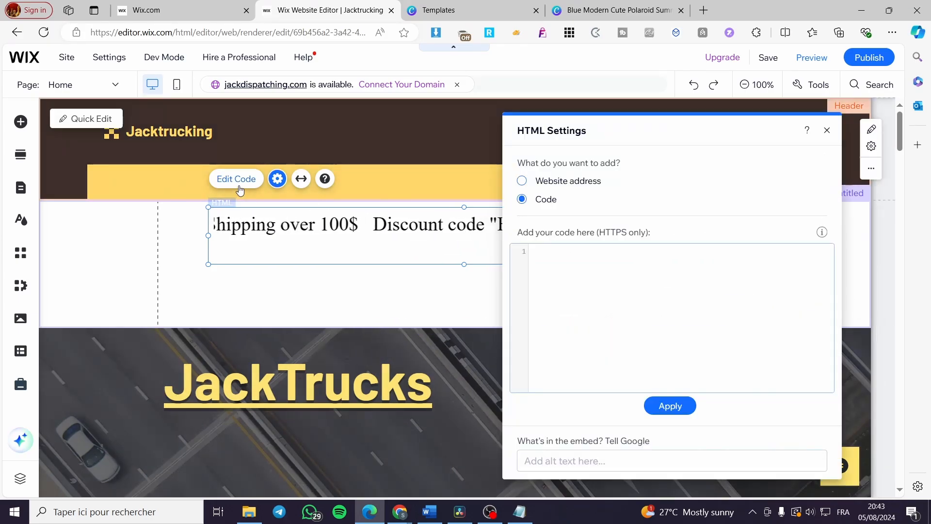
pyautogui.click(527, 519)
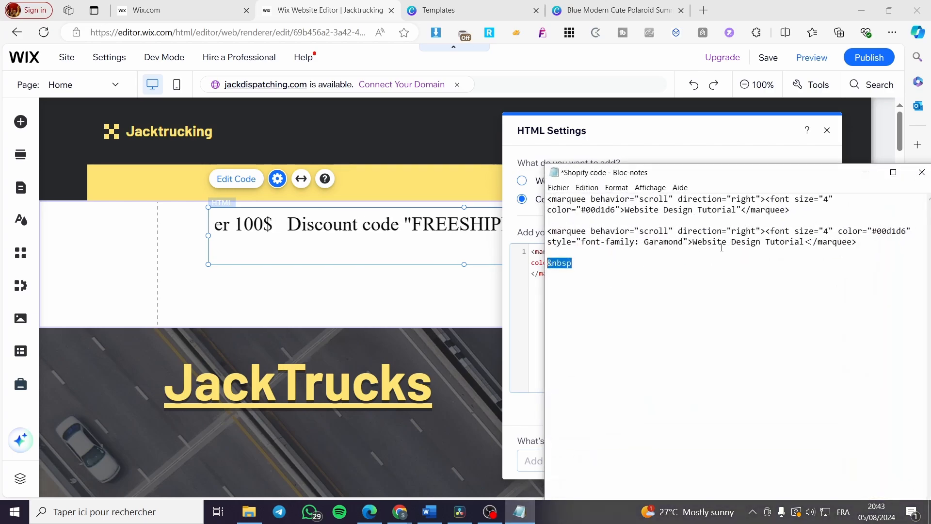
pyautogui.moveTo(863, 242); pyautogui.dragTo(550, 232)
pyautogui.hotkey('ctrl', 'c')
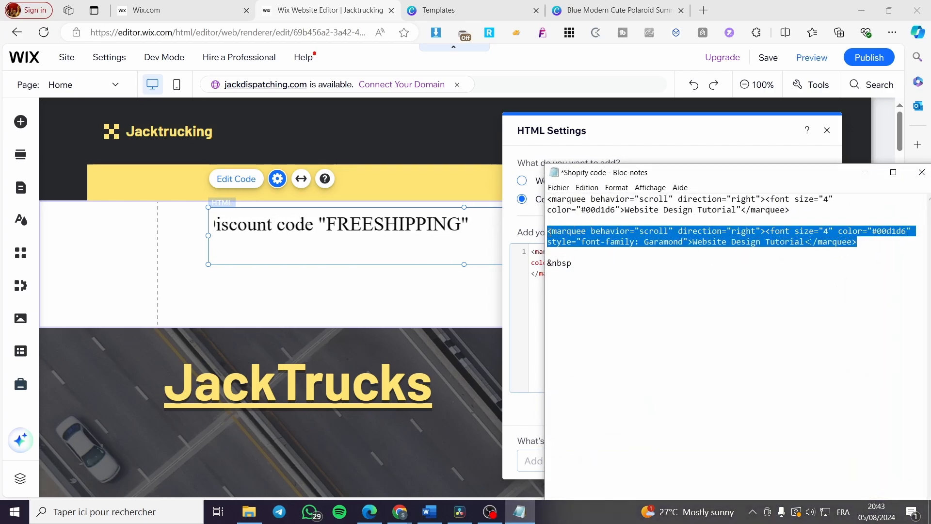
pyautogui.click(542, 264)
pyautogui.hotkey('ctrl', 'a')
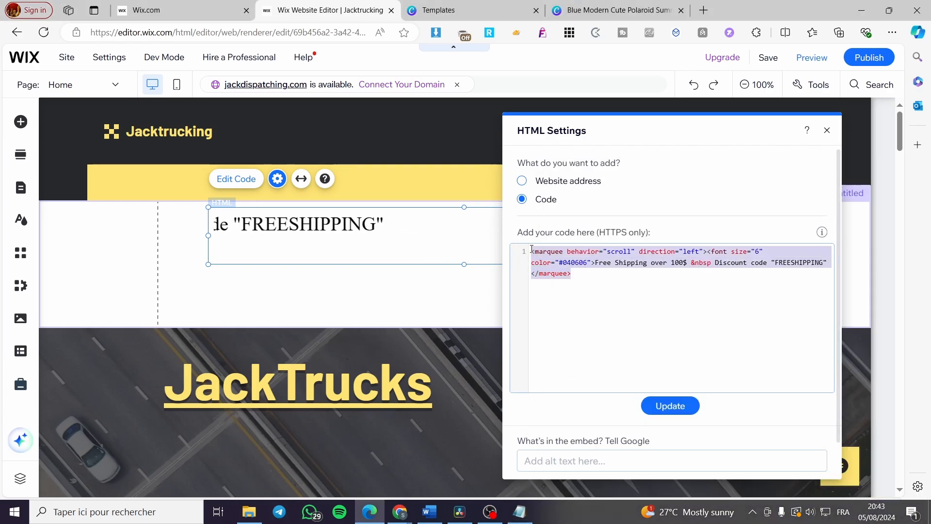
pyautogui.hotkey('ctrl', 'v')
pyautogui.click(685, 415)
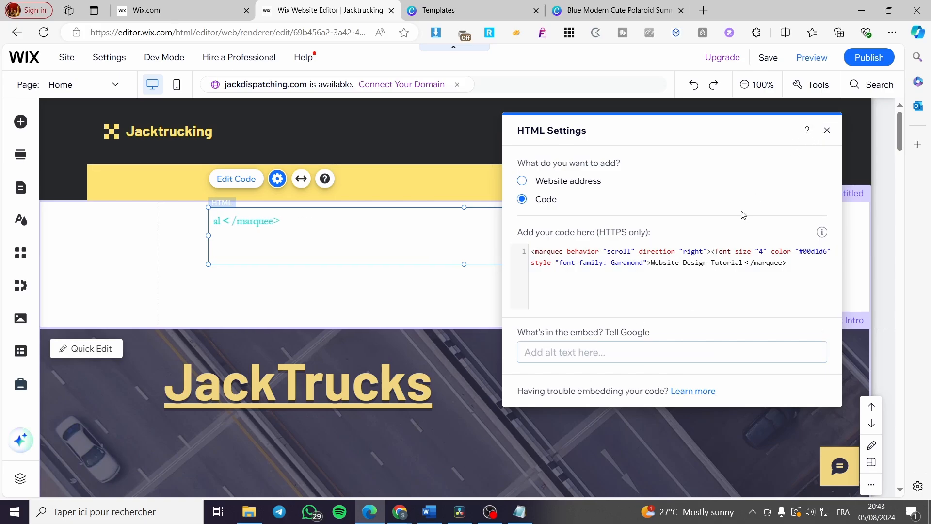
# Step: Delete the malformed closing marquee tag after "Website Design Tutorial" and update the HTML element
pyautogui.click(746, 263)
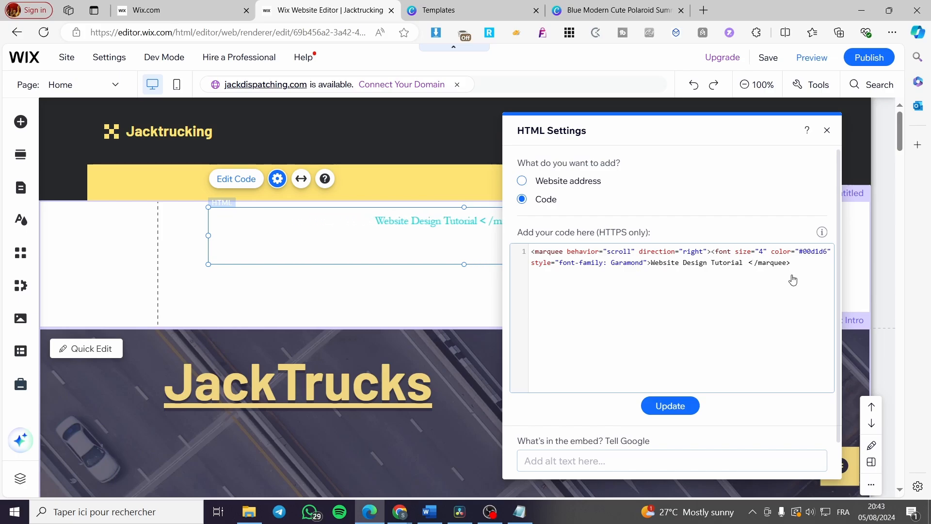
pyautogui.moveTo(790, 262); pyautogui.dragTo(744, 264)
pyautogui.press('BackSpace')
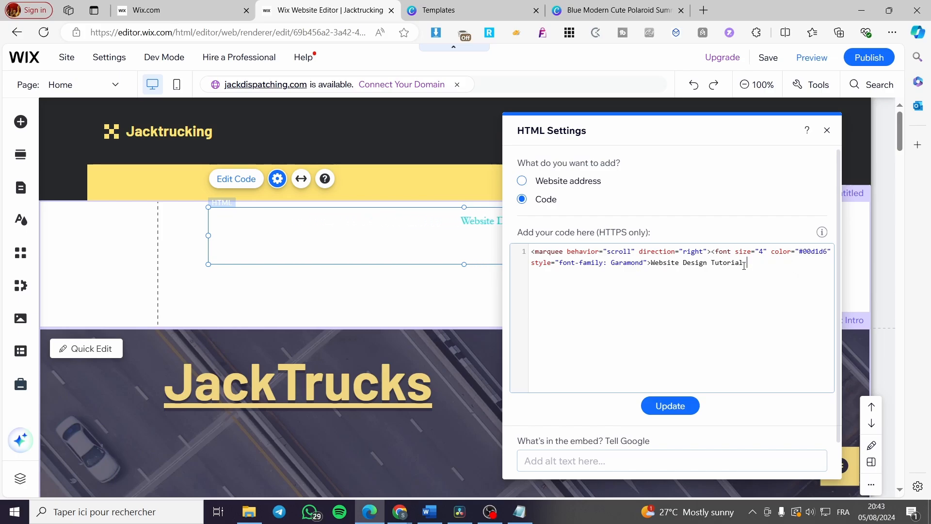
pyautogui.click(670, 408)
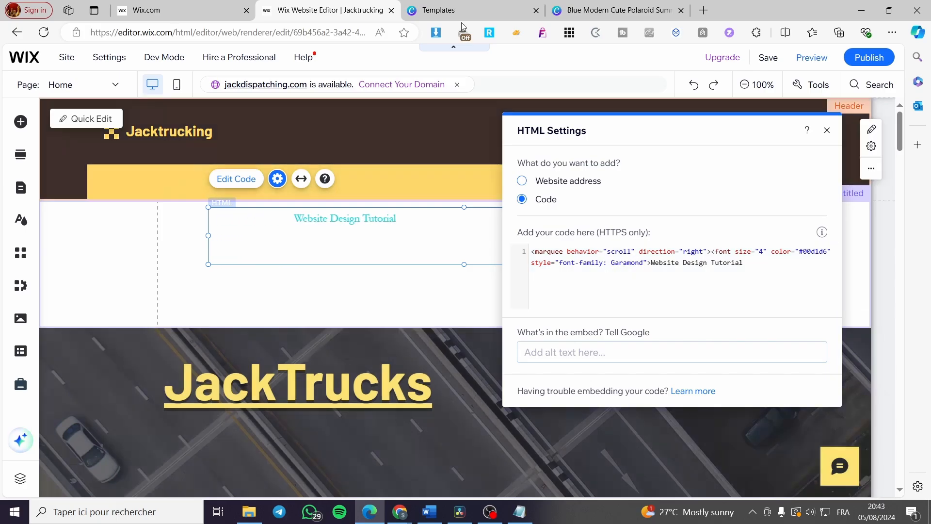
# Step: Switch to the Canva travel poster design and add a default heading text to it
pyautogui.click(579, 5)
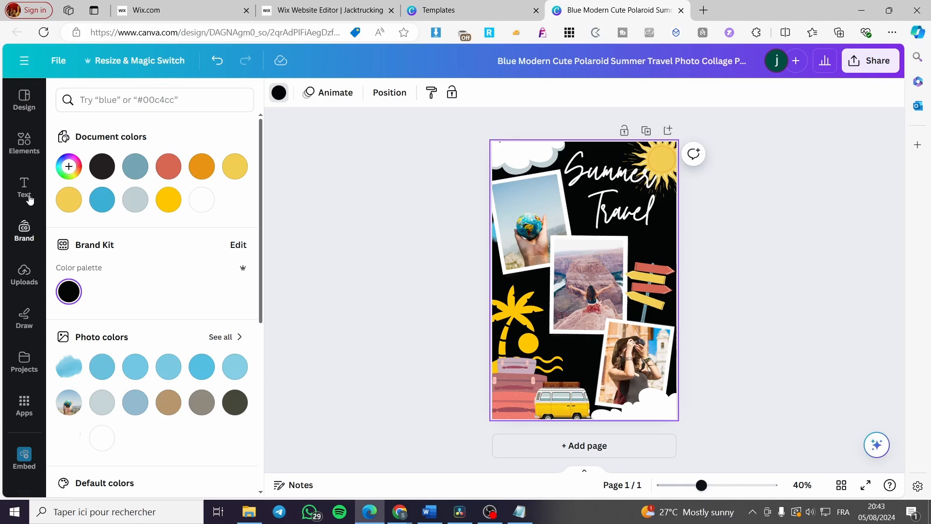
pyautogui.click(23, 187)
pyautogui.scroll(-2, 181, 329)
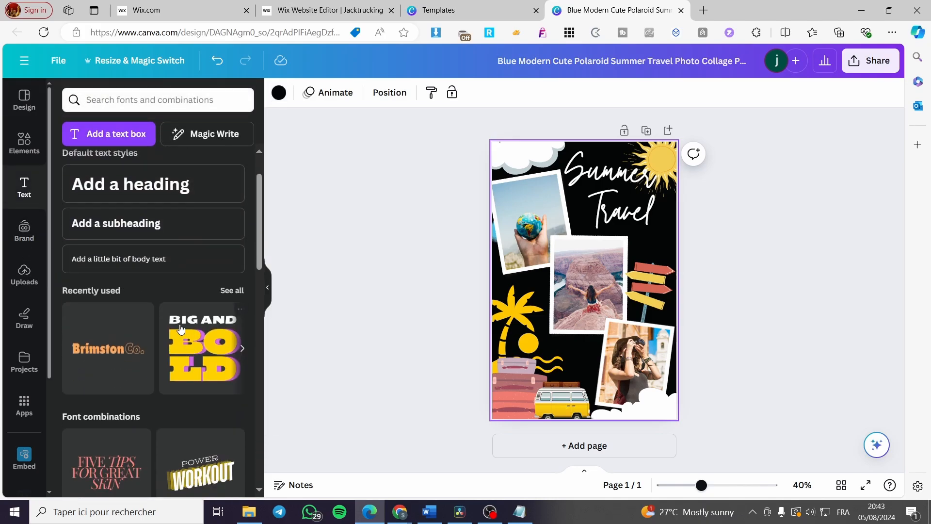
pyautogui.click(164, 189)
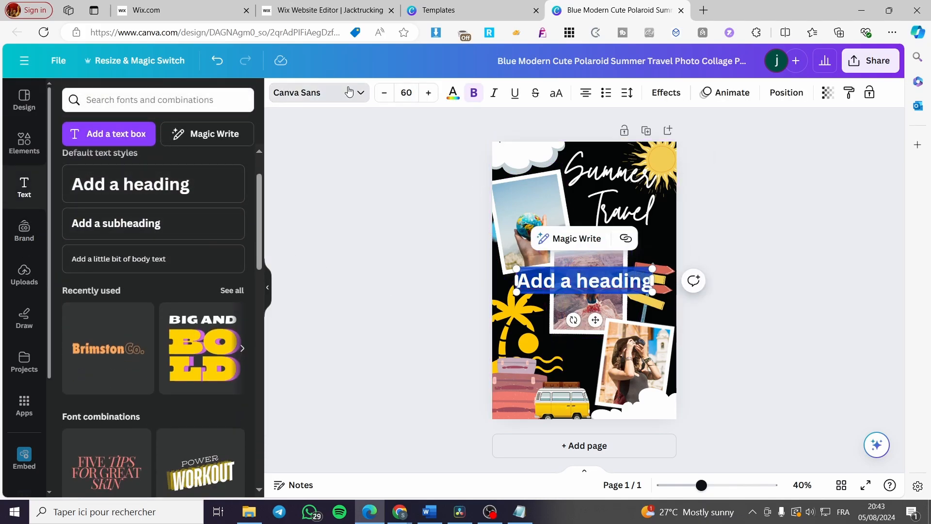
# Step: Search the heading's font list for "garam", clear the search, and apply Garet from the Corporate fonts to the heading
pyautogui.click(334, 92)
pyautogui.click(132, 127)
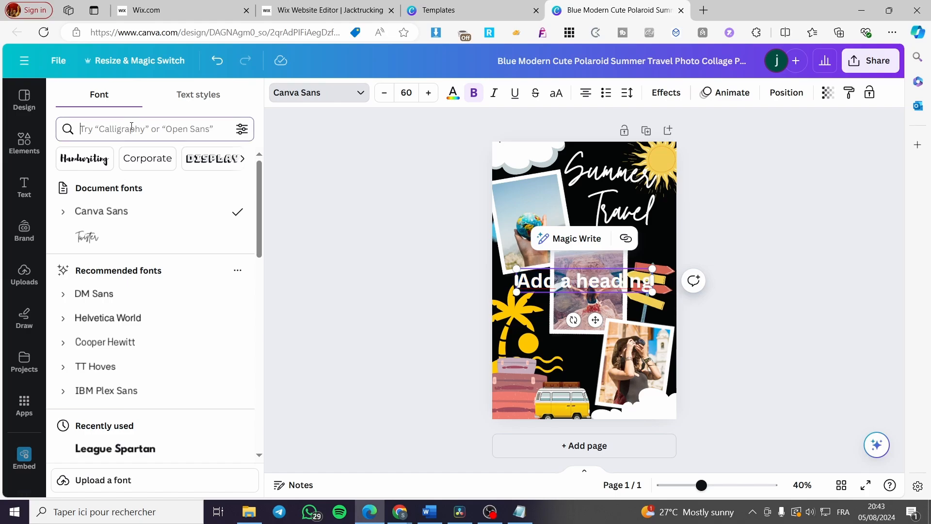
pyautogui.write('garam')
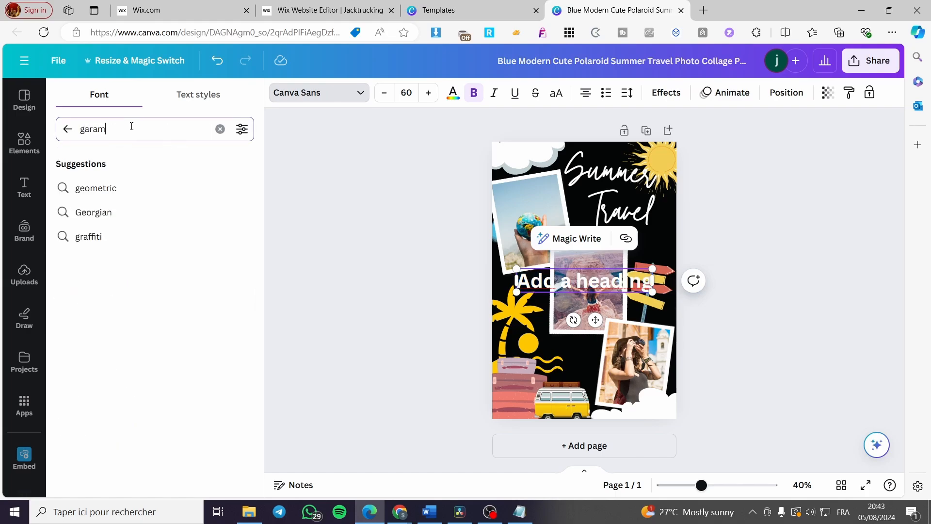
pyautogui.press('BackSpace')
pyautogui.press('BackSpace')
pyautogui.press('BackSpace')
pyautogui.press('BackSpace')
pyautogui.press('BackSpace')
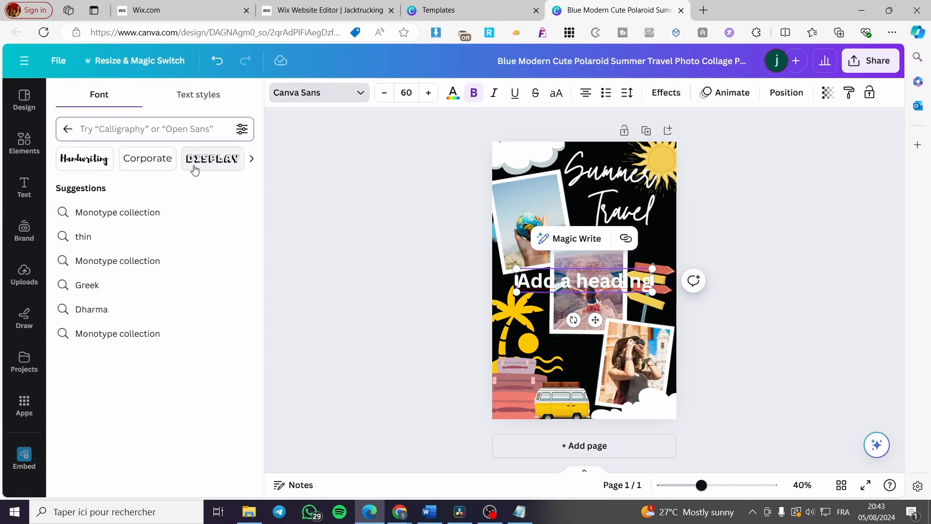
pyautogui.click(156, 163)
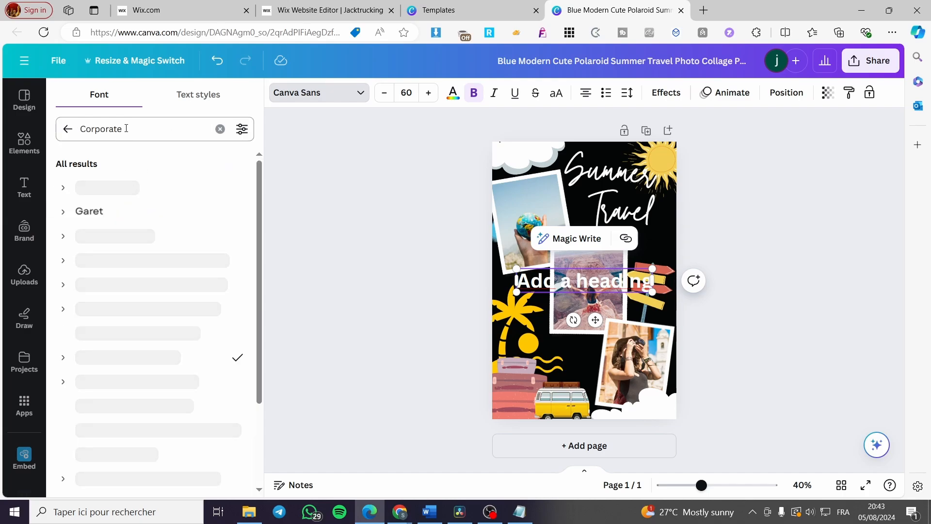
pyautogui.click(109, 212)
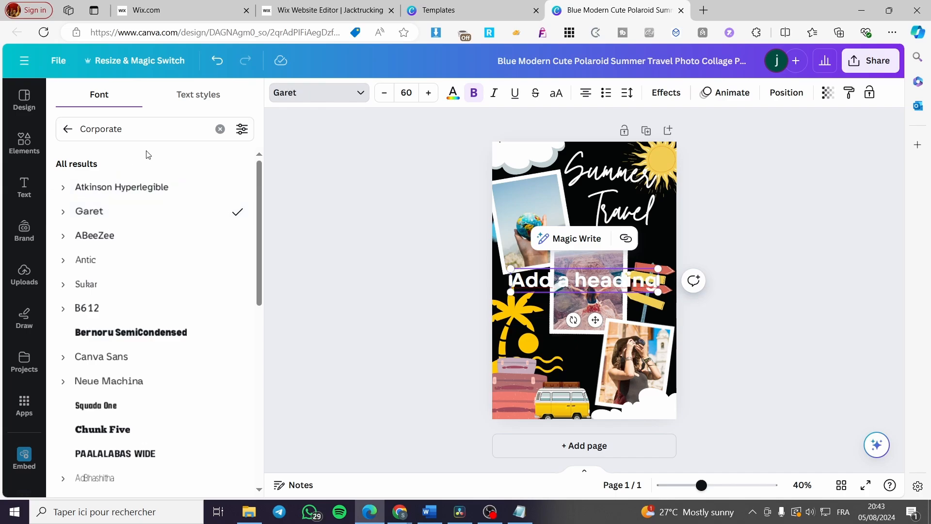
# Step: Switch to the Wix editor, replace Garamond with Garet as the font family in the marquee code, and update the element
pyautogui.click(326, 10)
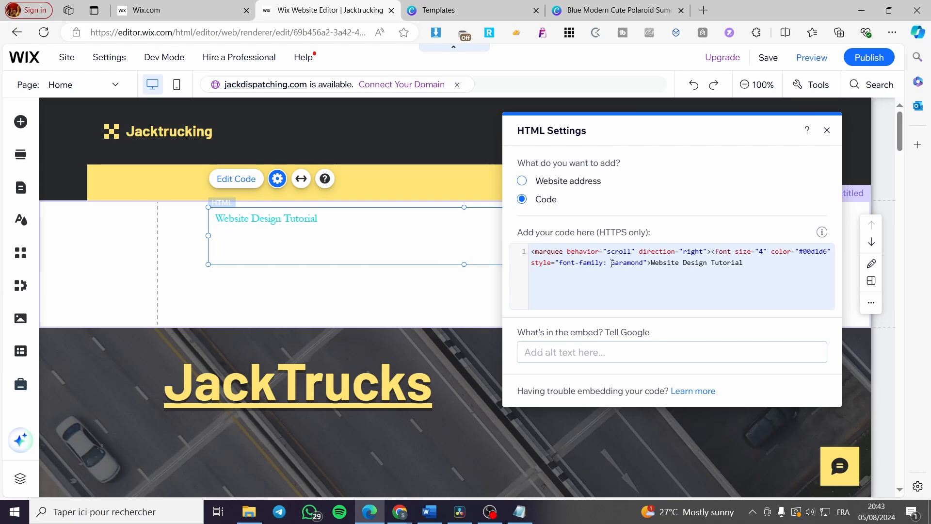
pyautogui.moveTo(611, 263); pyautogui.dragTo(640, 262)
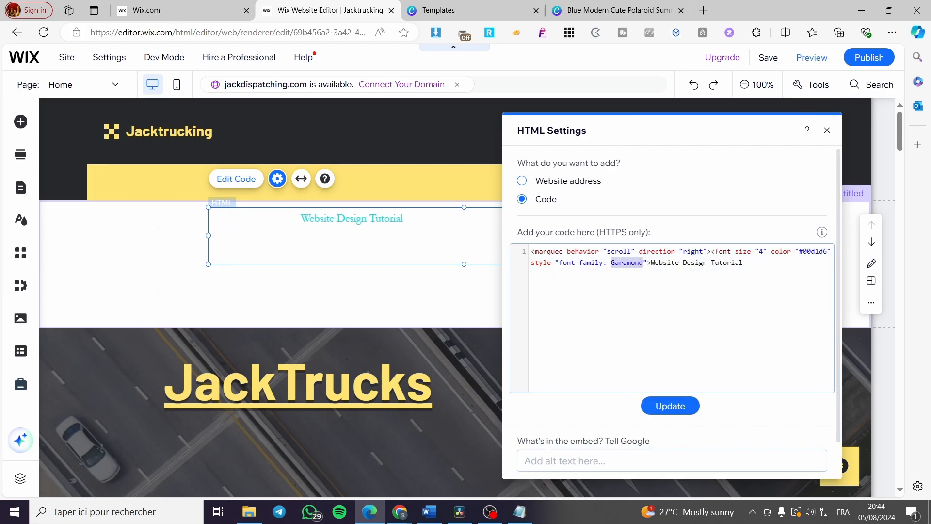
pyautogui.write('Garet')
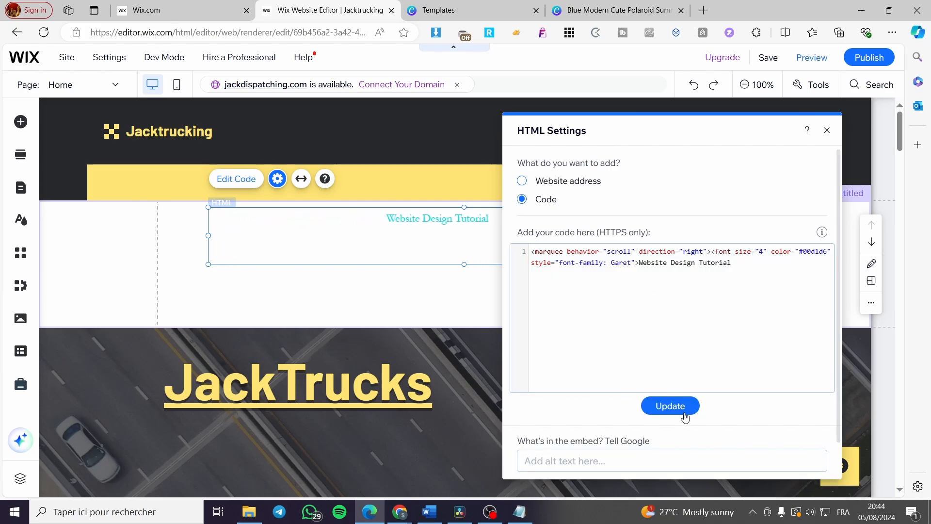
pyautogui.click(681, 410)
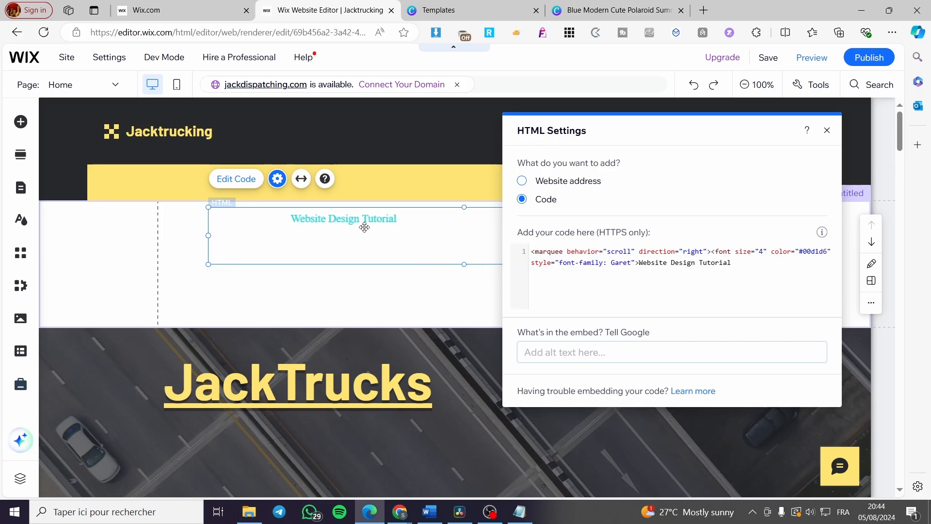
# Step: Switch to the Canva design, set the heading's font to Chunk Five, and browse further through the Corporate fonts
pyautogui.click(615, 10)
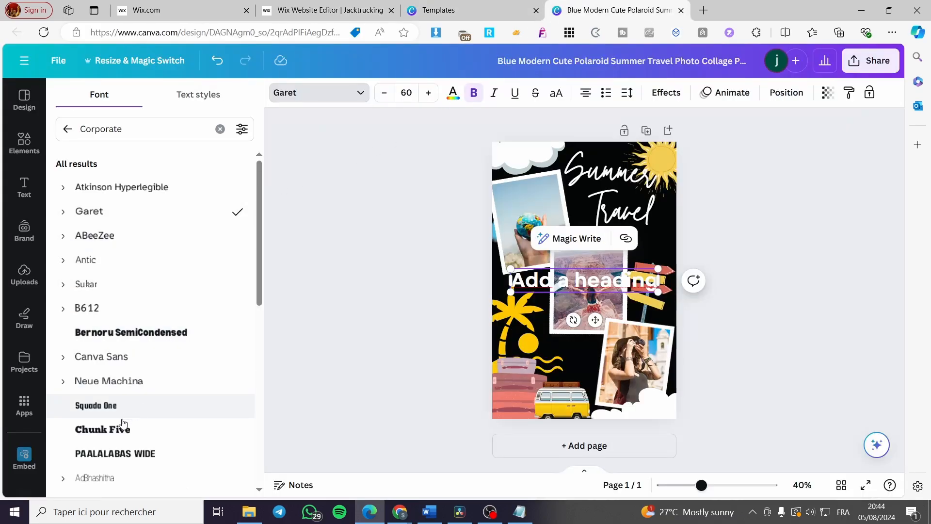
pyautogui.click(114, 433)
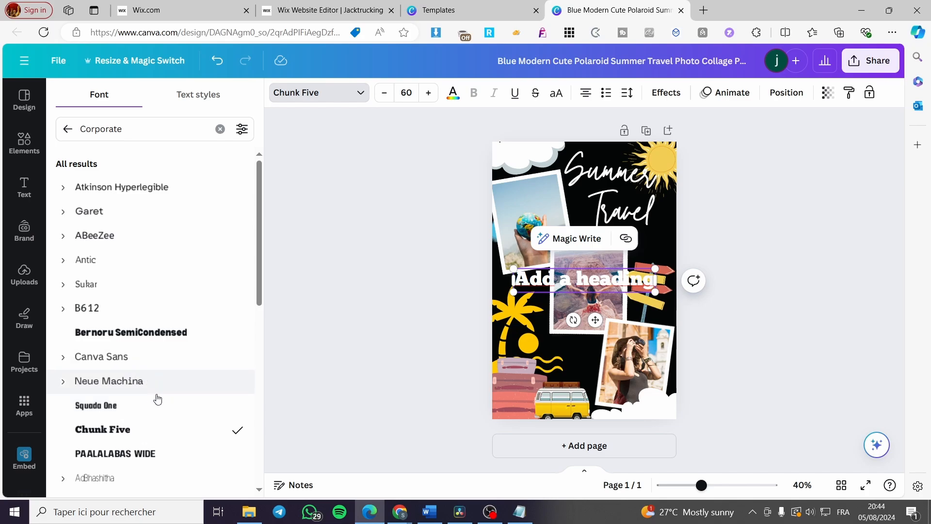
pyautogui.scroll(-3, 157, 398)
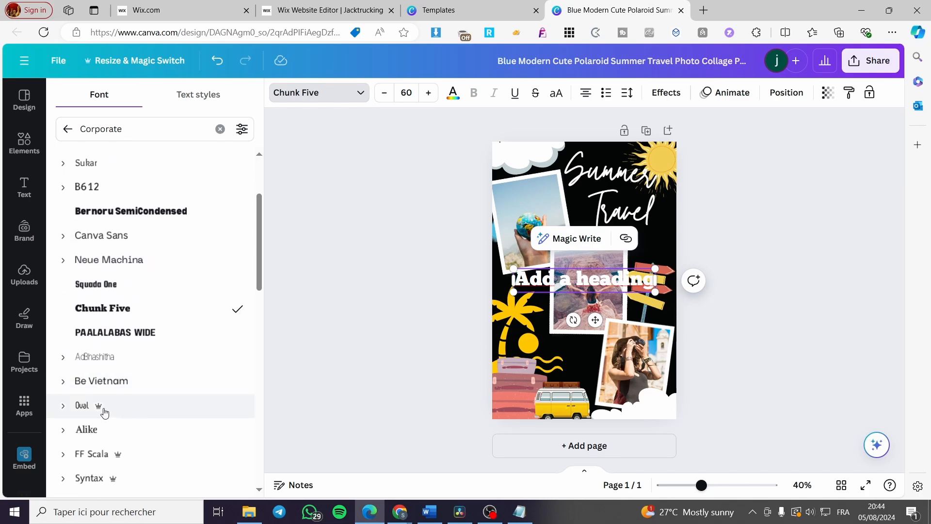
pyautogui.scroll(-5, 120, 433)
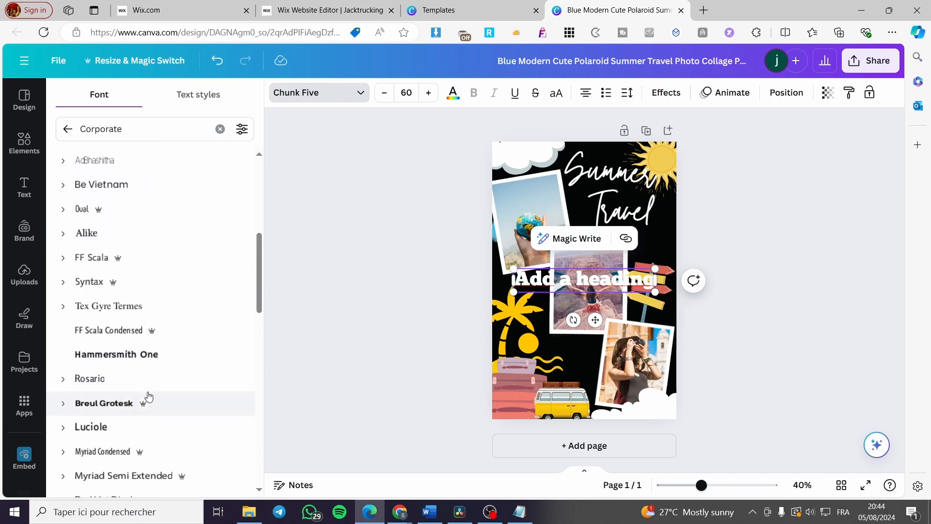
pyautogui.scroll(-3, 136, 383)
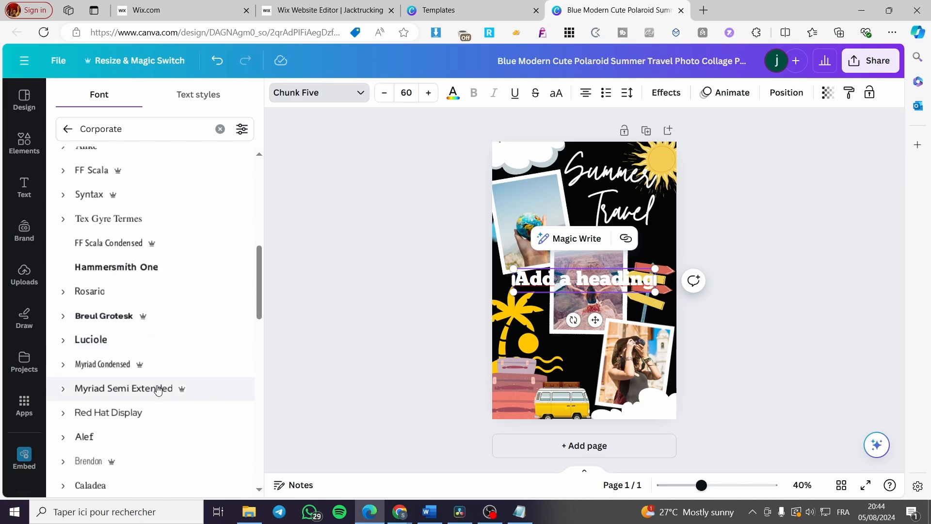
pyautogui.scroll(-4, 109, 367)
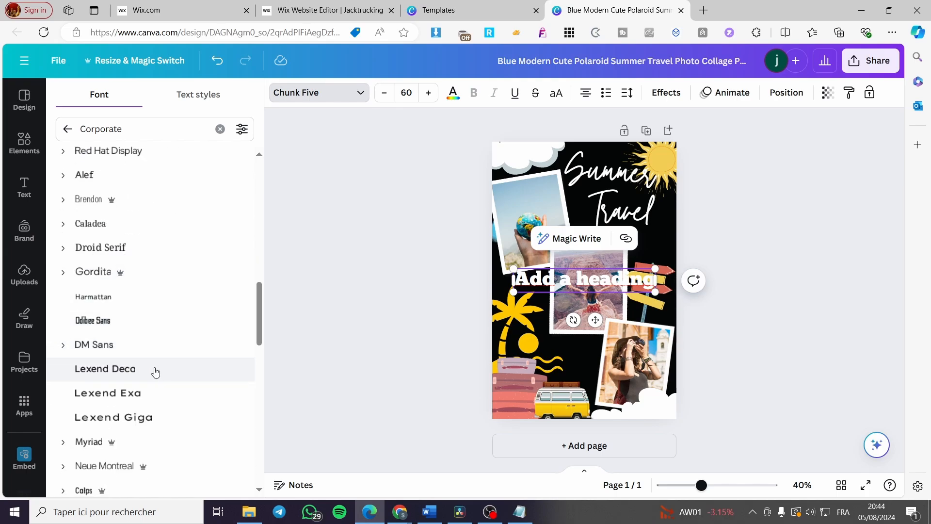
pyautogui.scroll(-3, 145, 381)
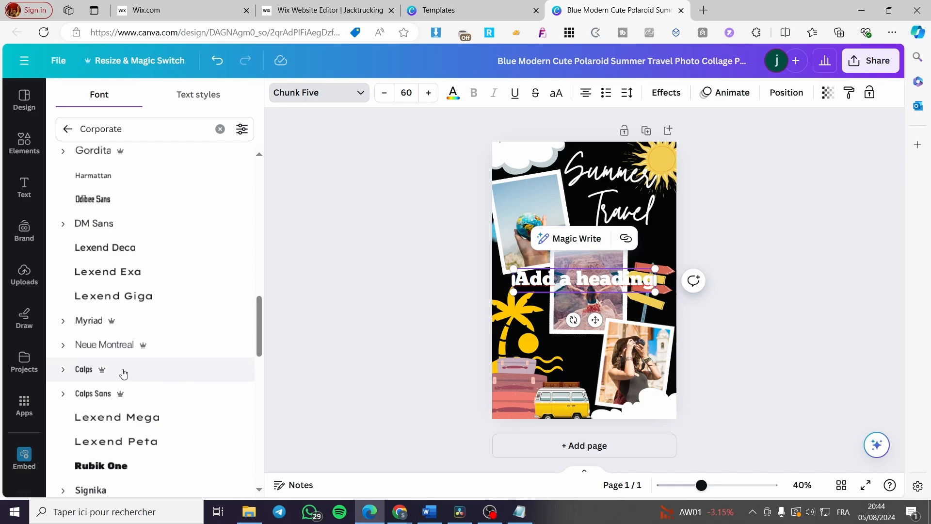
# Step: Switch to the Wix editor, set the marquee code's font family to Calps, and update the HTML element
pyautogui.click(360, 3)
pyautogui.click(627, 262)
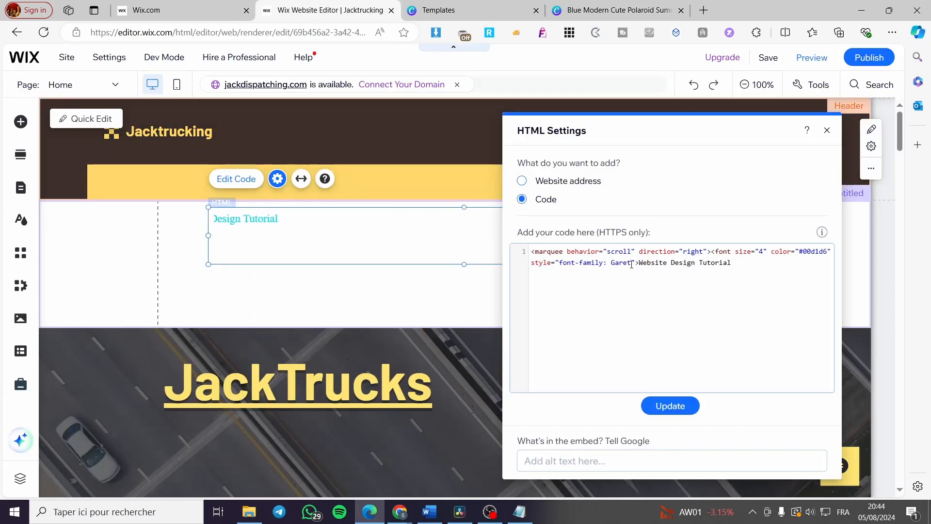
pyautogui.doubleClick(613, 262)
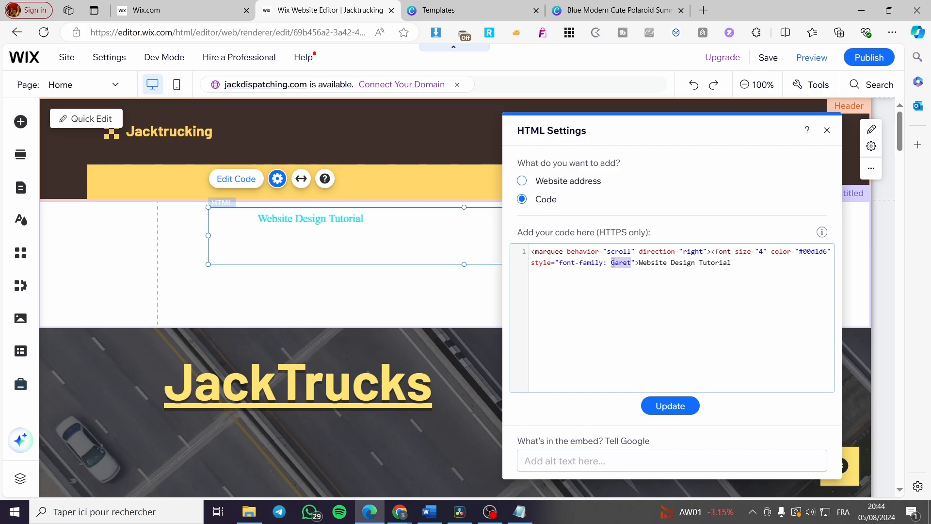
pyautogui.write('Calps')
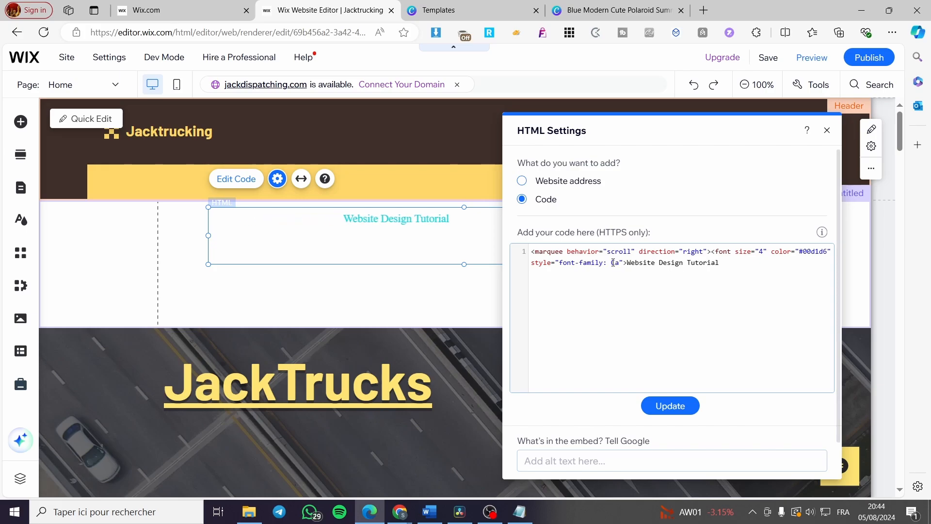
pyautogui.click(679, 405)
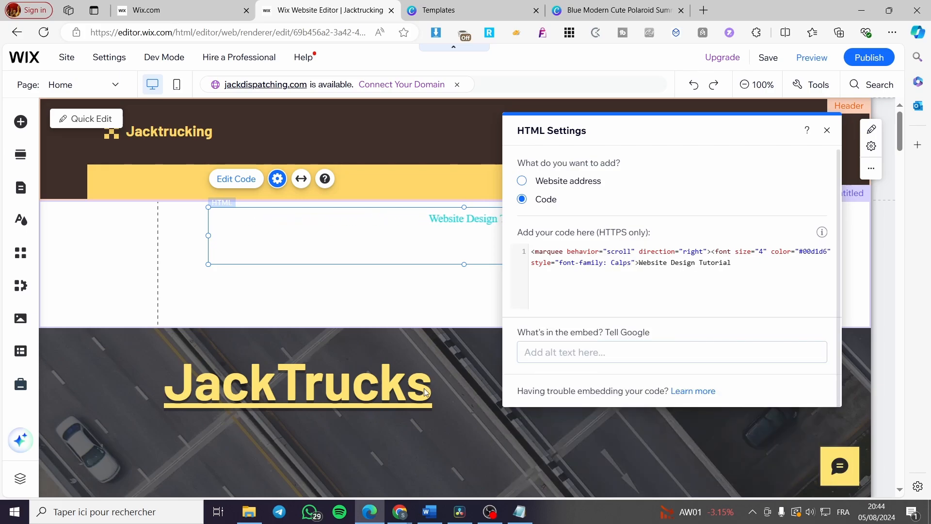
pyautogui.click(286, 254)
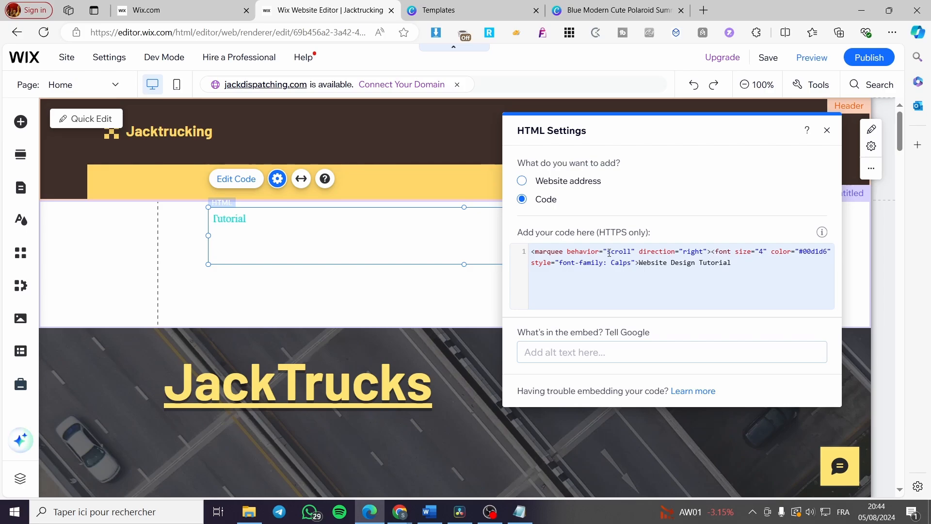
# Step: Replace the marquee wording with "Discount code 44$", update the HTML element and close its settings
pyautogui.click(692, 263)
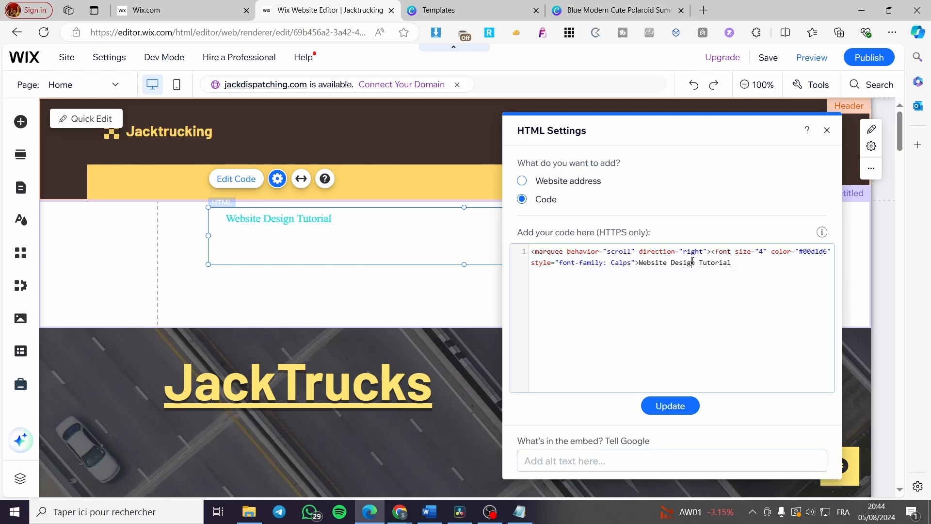
pyautogui.moveTo(730, 262); pyautogui.dragTo(638, 264)
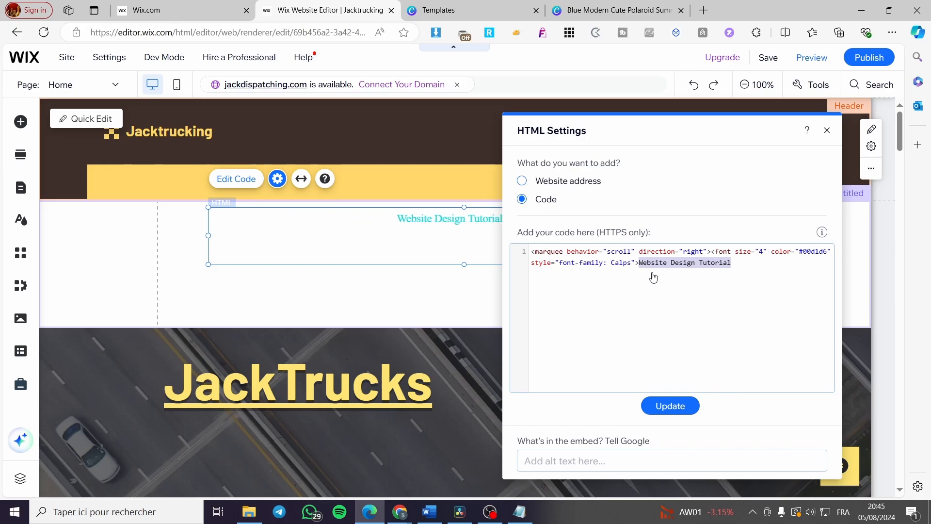
pyautogui.write('Discount cod')
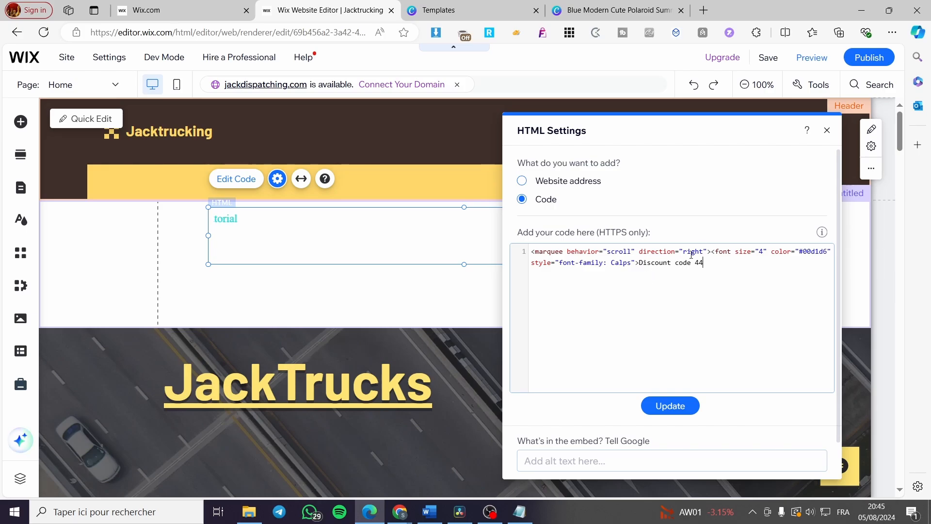
pyautogui.write('e 44$')
pyautogui.click(670, 406)
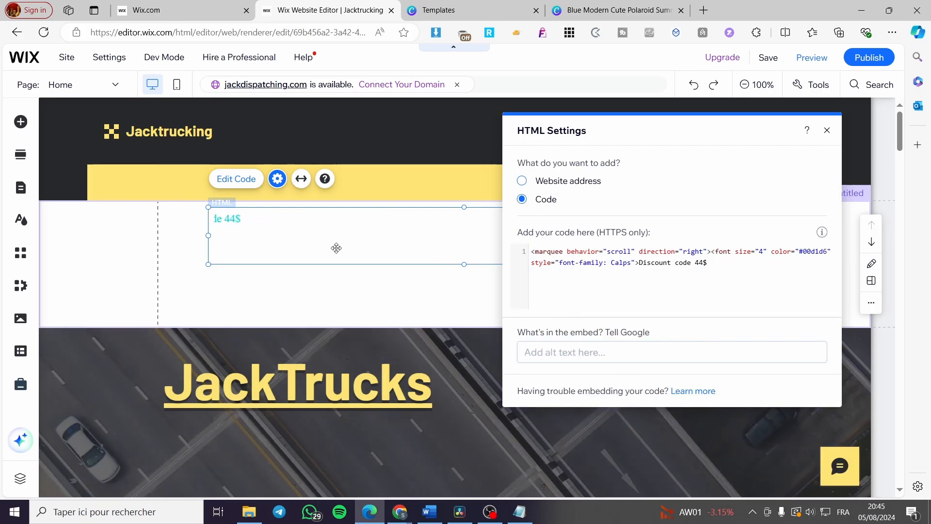
pyautogui.click(827, 130)
pyautogui.click(830, 131)
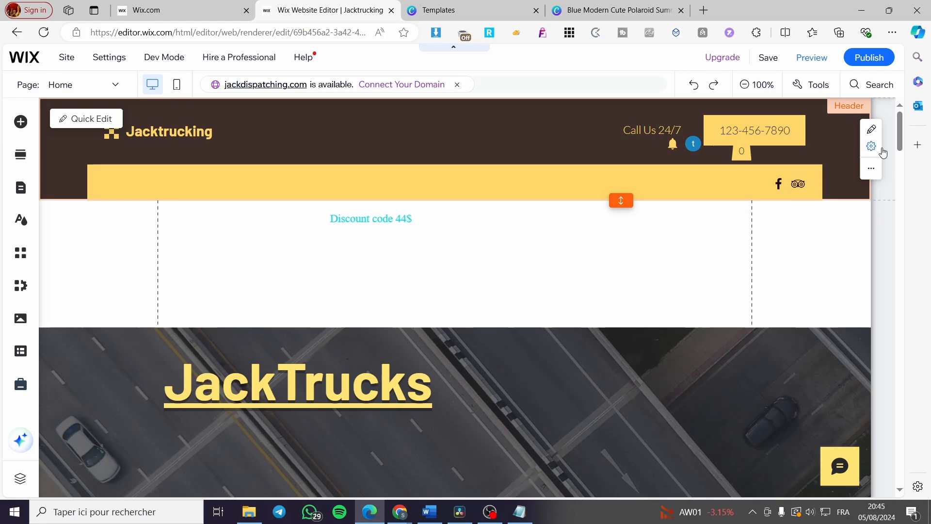